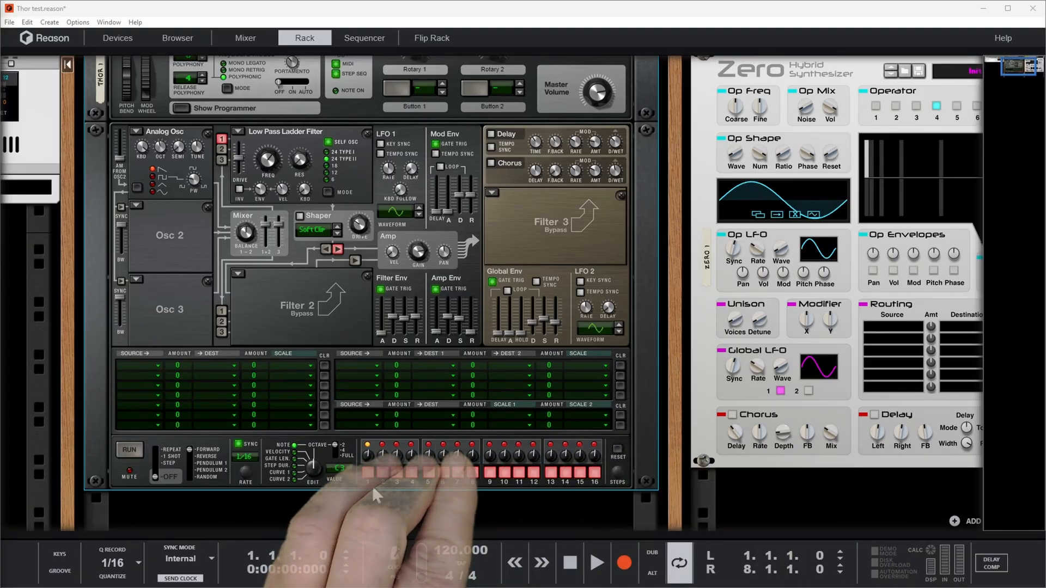
pyautogui.rightClick(372, 457)
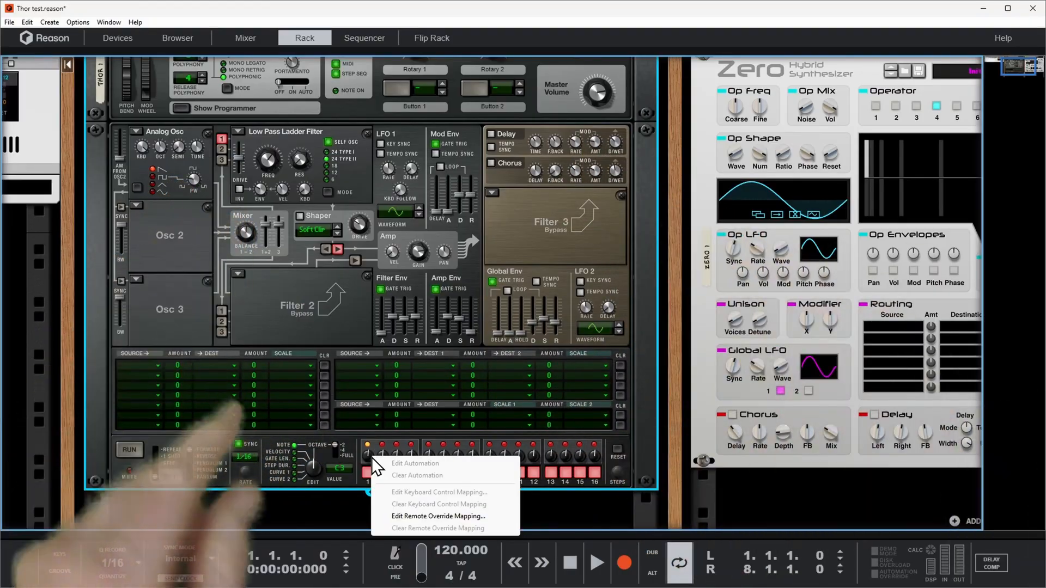
pyautogui.click(312, 466)
pyautogui.moveTo(312, 465)
pyautogui.mouseDown()
pyautogui.moveTo(311, 531)
pyautogui.moveTo(320, 458)
pyautogui.mouseUp()
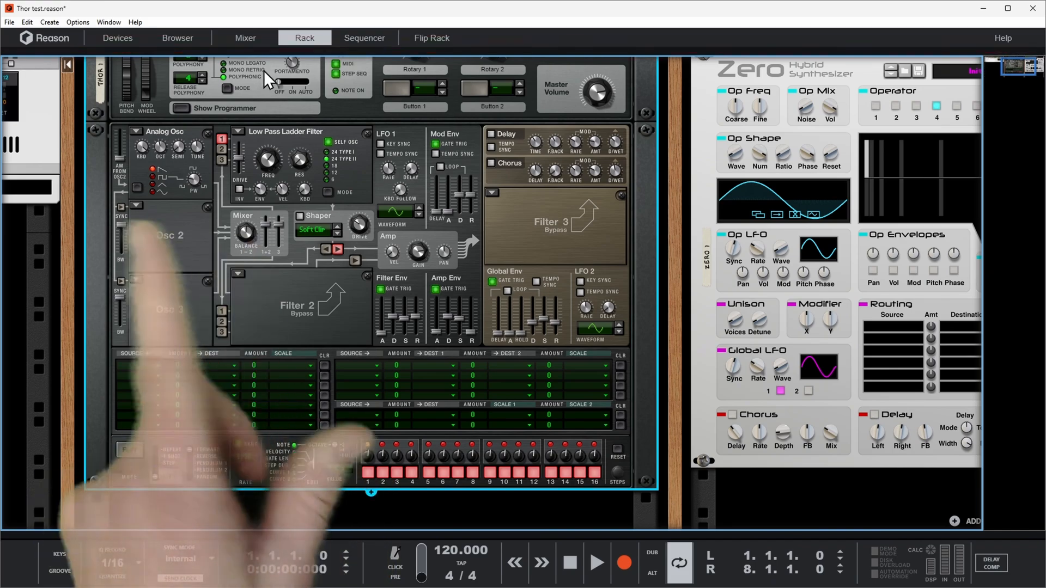
# Examine which controls of the Thor and Zero synthesizers are mappable in Remote Override Edit Mode, and leave the mode again.
pyautogui.click(83, 22)
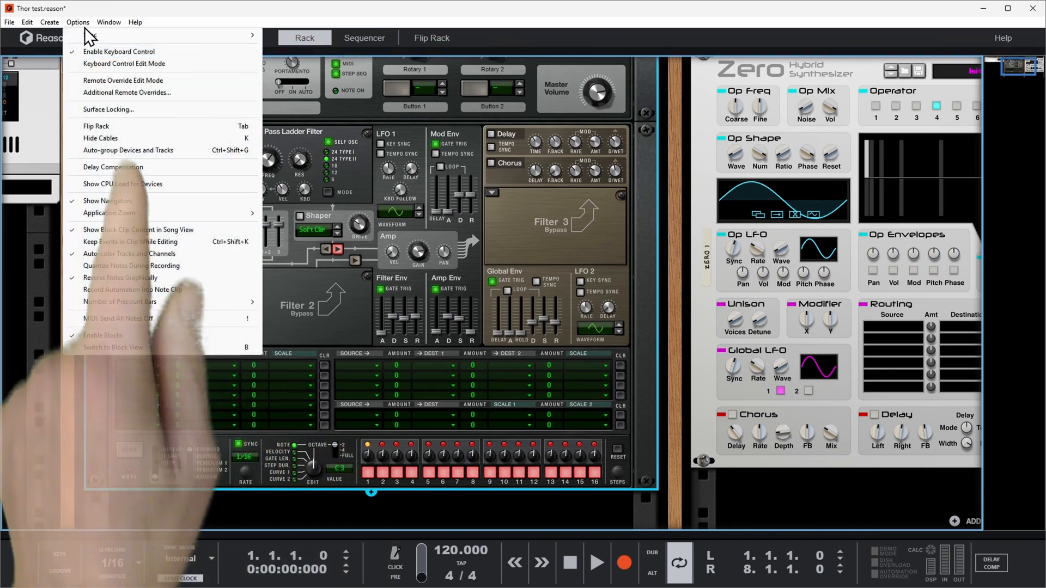
pyautogui.click(118, 80)
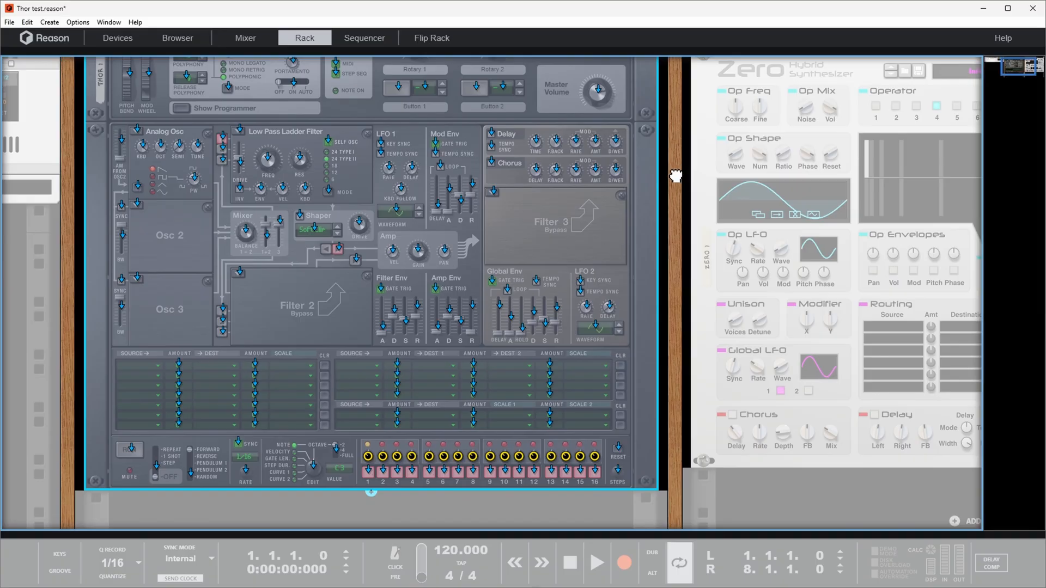
pyautogui.moveTo(676, 176); pyautogui.dragTo(338, 212)
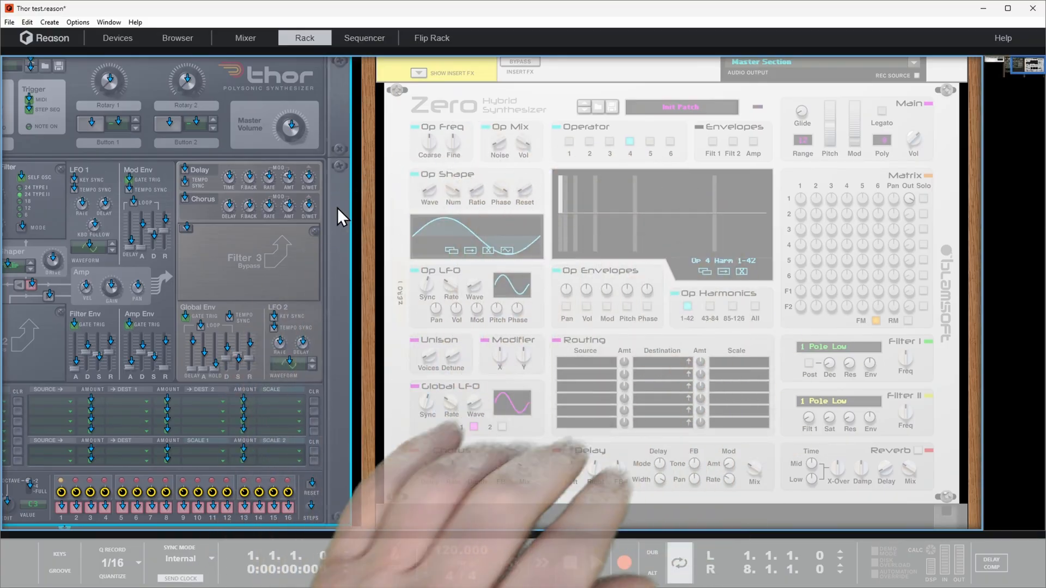
pyautogui.click(396, 187)
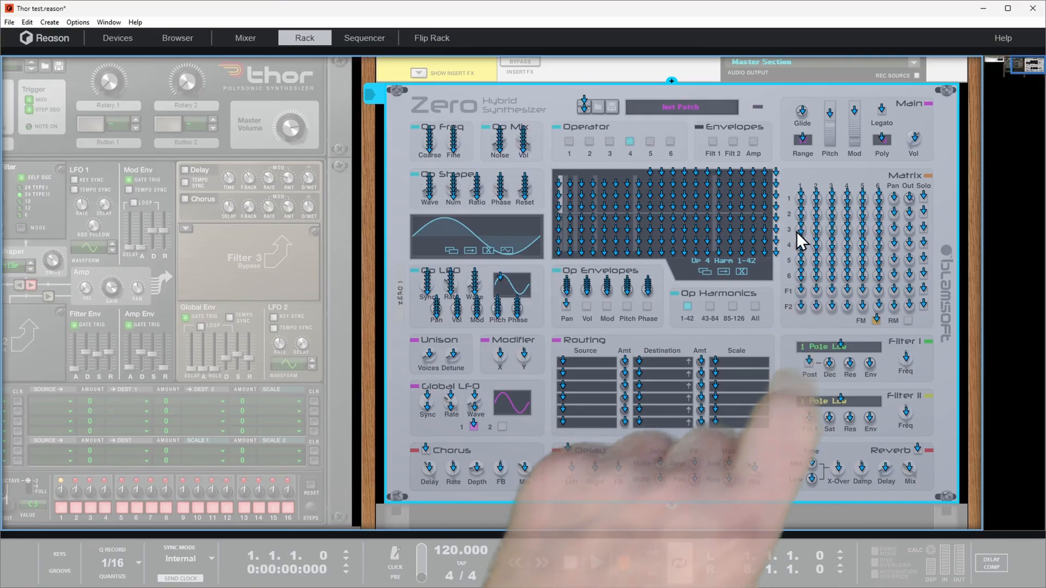
pyautogui.moveTo(344, 213); pyautogui.dragTo(778, 173)
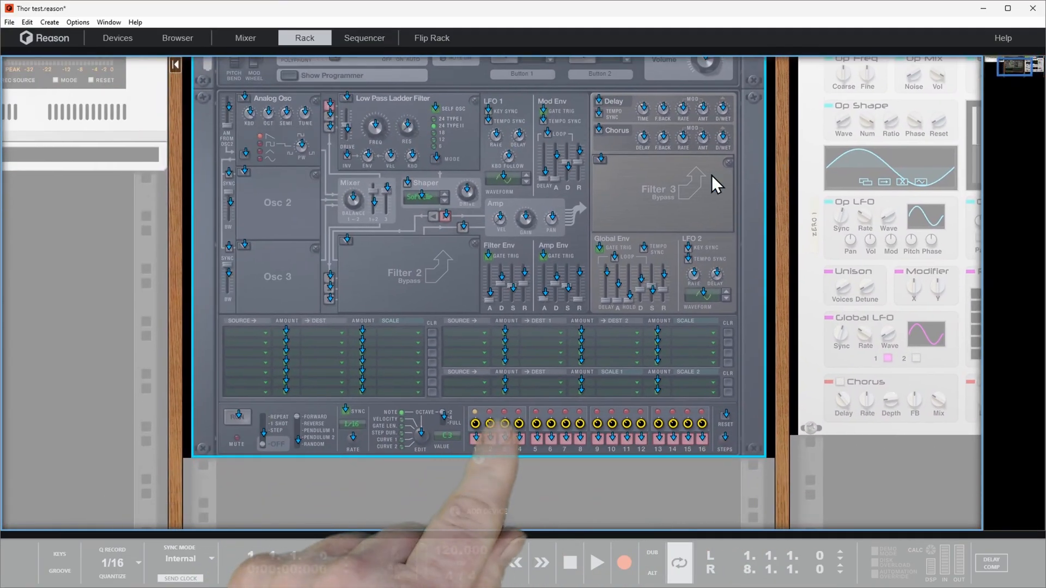
pyautogui.click(74, 21)
pyautogui.click(104, 78)
# Lower the note of step 1 in Thor's step sequencer to B2.
pyautogui.moveTo(473, 403); pyautogui.dragTo(478, 426)
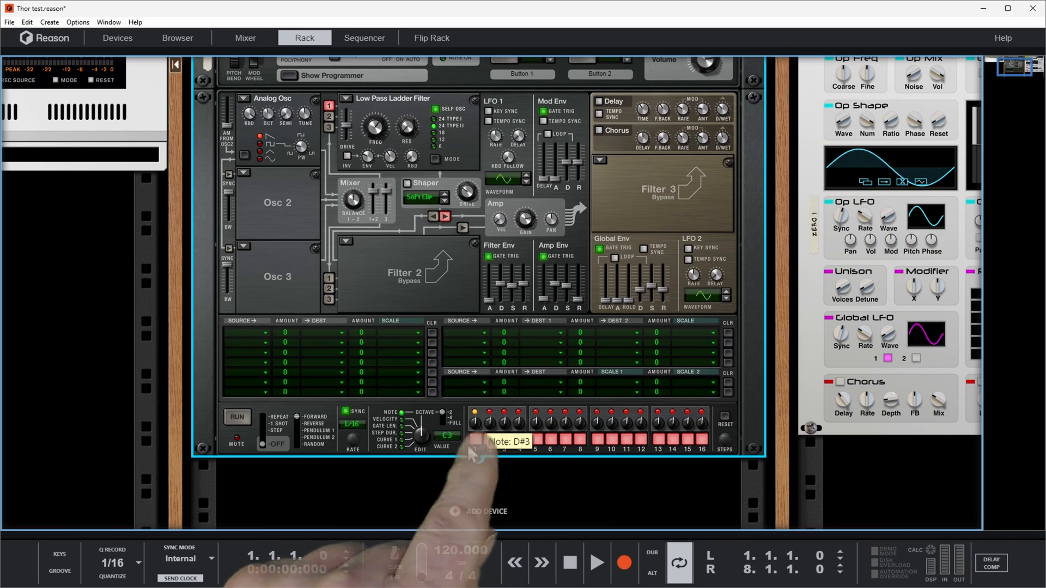
pyautogui.moveTo(464, 403); pyautogui.dragTo(467, 442)
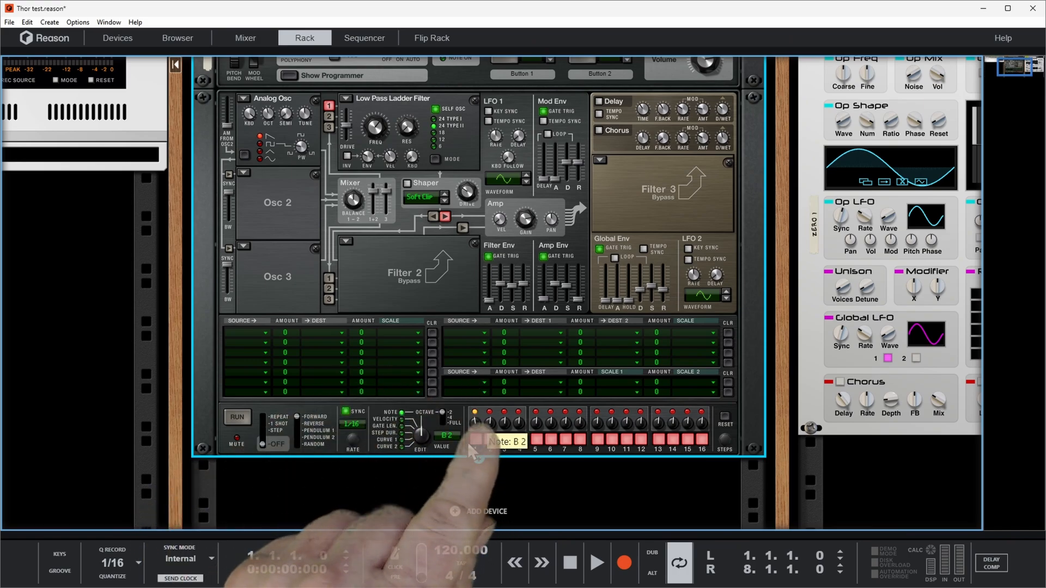
# Switch Thor's step sequencer to editing velocity and set step 1's velocity to 93.
pyautogui.click(423, 432)
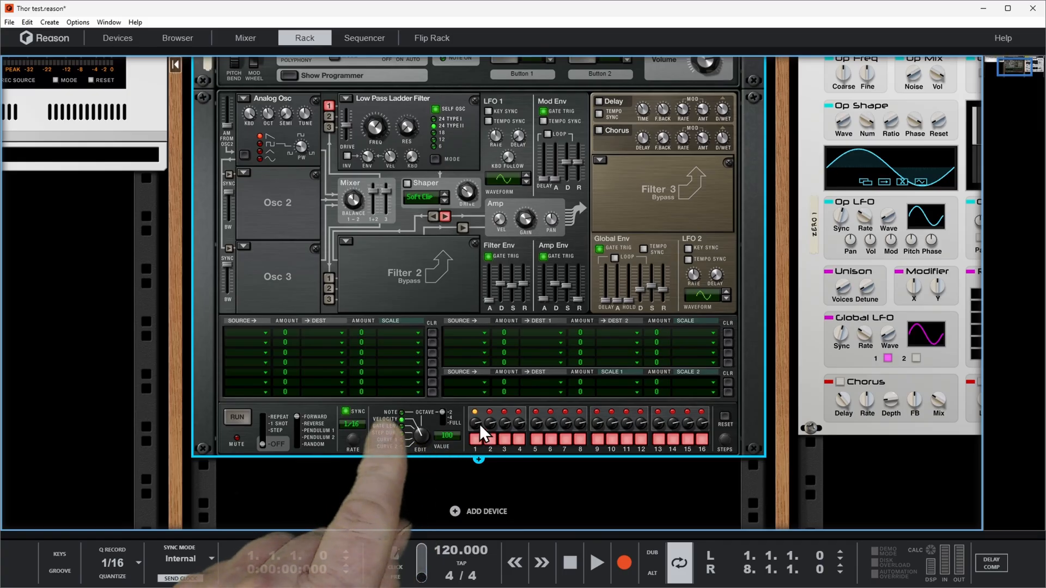
pyautogui.moveTo(476, 423)
pyautogui.moveTo(475, 424); pyautogui.dragTo(463, 491)
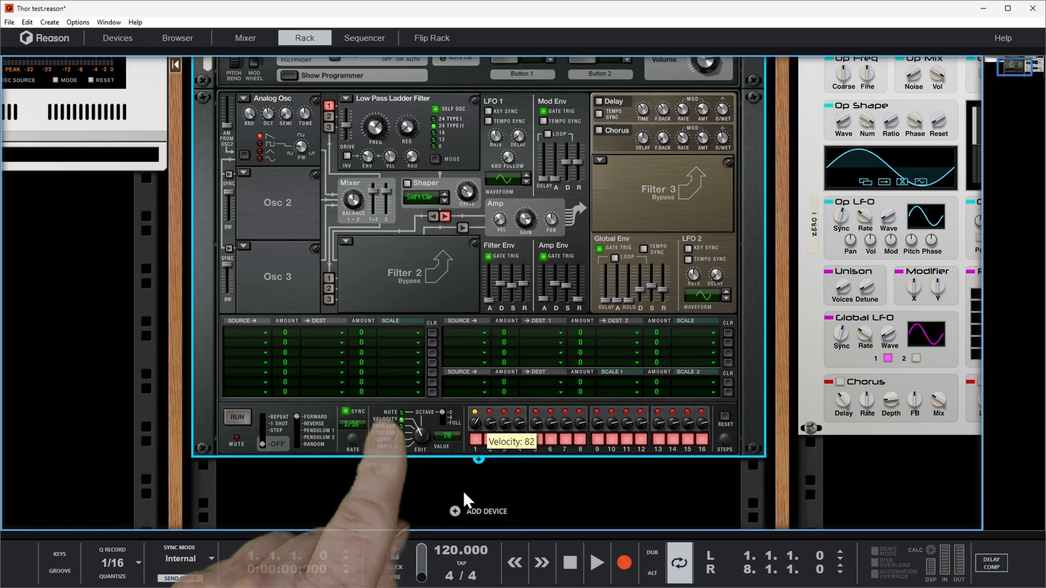
pyautogui.moveTo(475, 447); pyautogui.dragTo(475, 447)
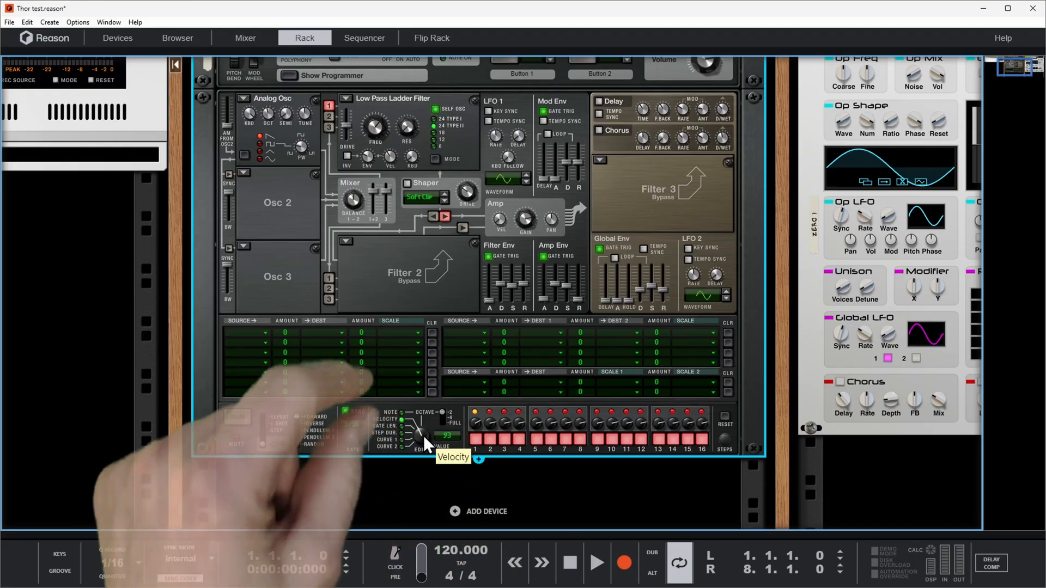
# Cycle the sequencer's edit parameter to Step Duration and back to Note, and set step 1's note to C3.
pyautogui.moveTo(423, 436); pyautogui.dragTo(417, 477)
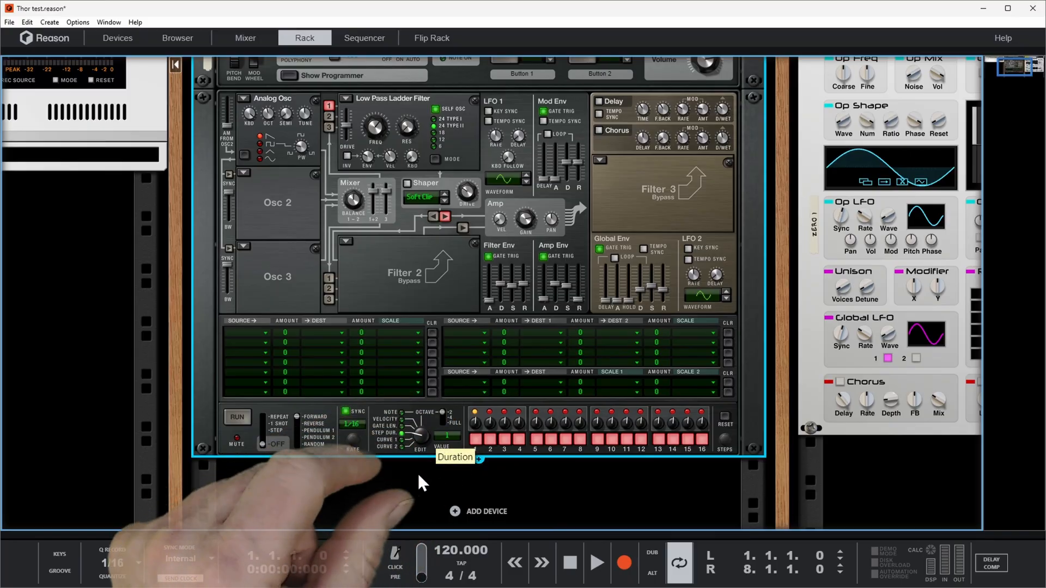
pyautogui.moveTo(418, 473); pyautogui.dragTo(424, 410)
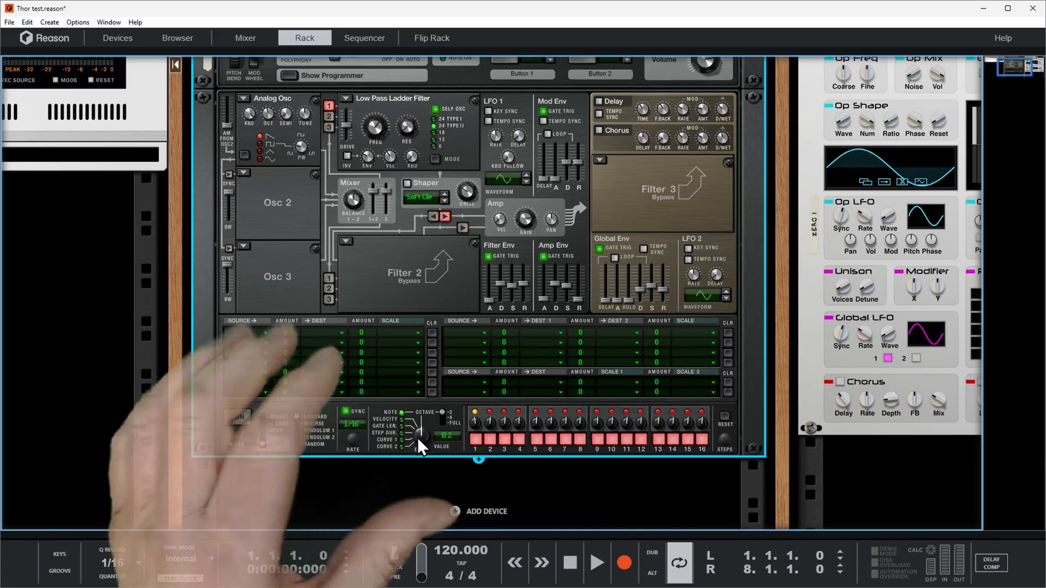
pyautogui.moveTo(478, 419); pyautogui.dragTo(478, 410)
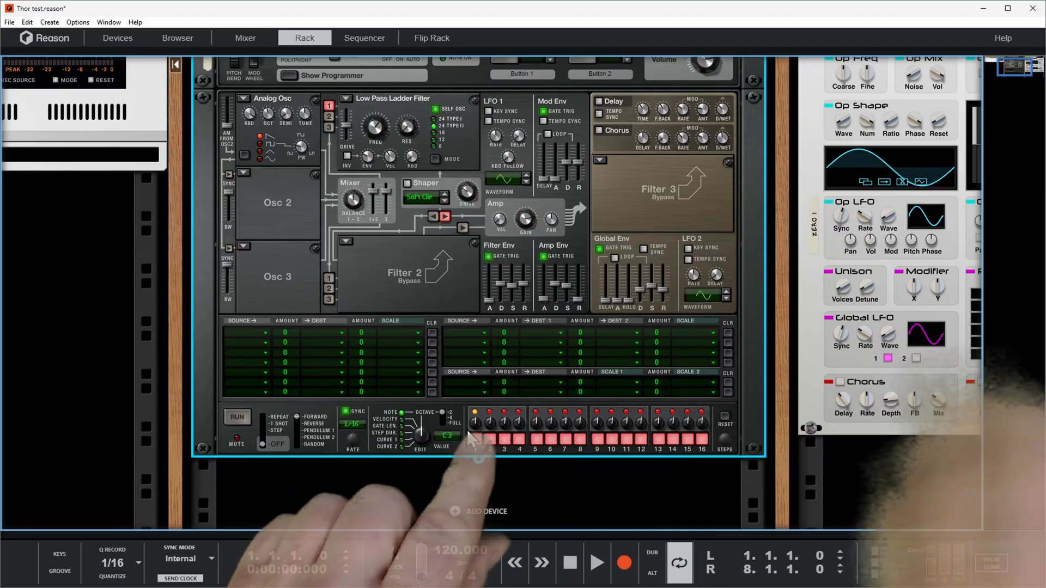
# Look over the remote override mapping settings for Thor's Pattern Step Knob 1, and close them without assigning anything.
pyautogui.rightClick(476, 422)
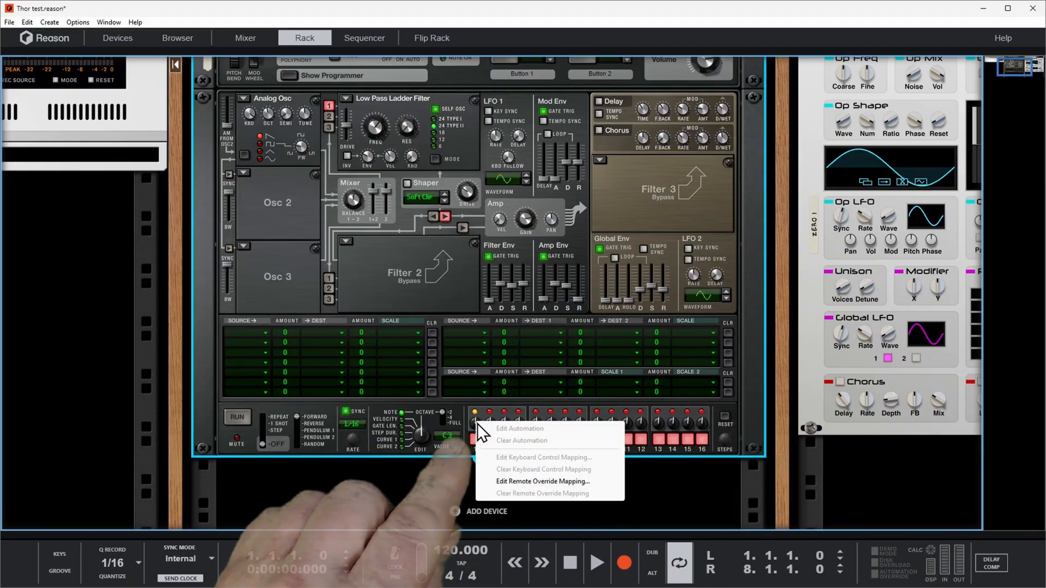
pyautogui.click(534, 481)
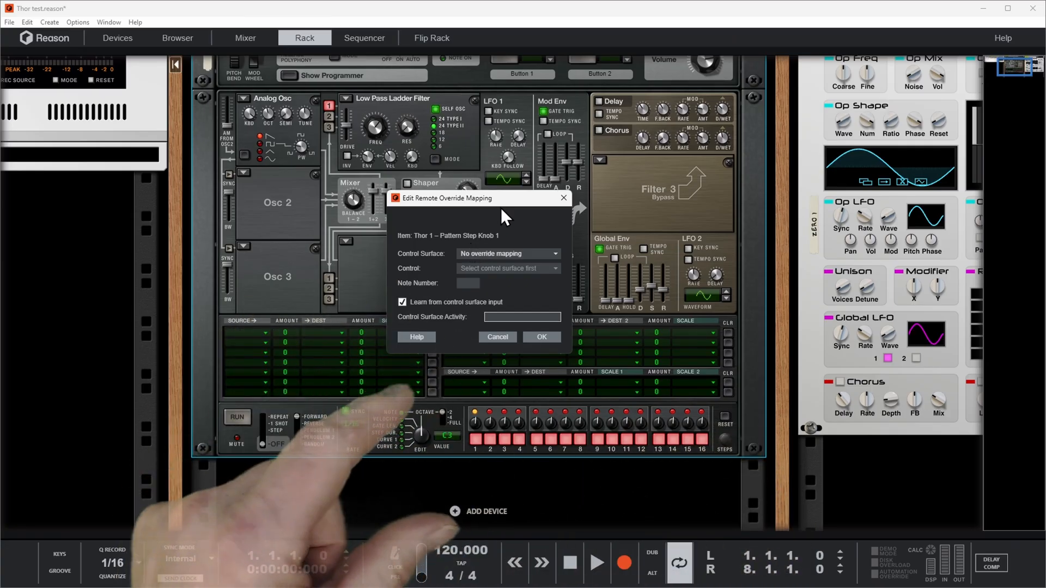
pyautogui.moveTo(503, 201); pyautogui.dragTo(609, 209)
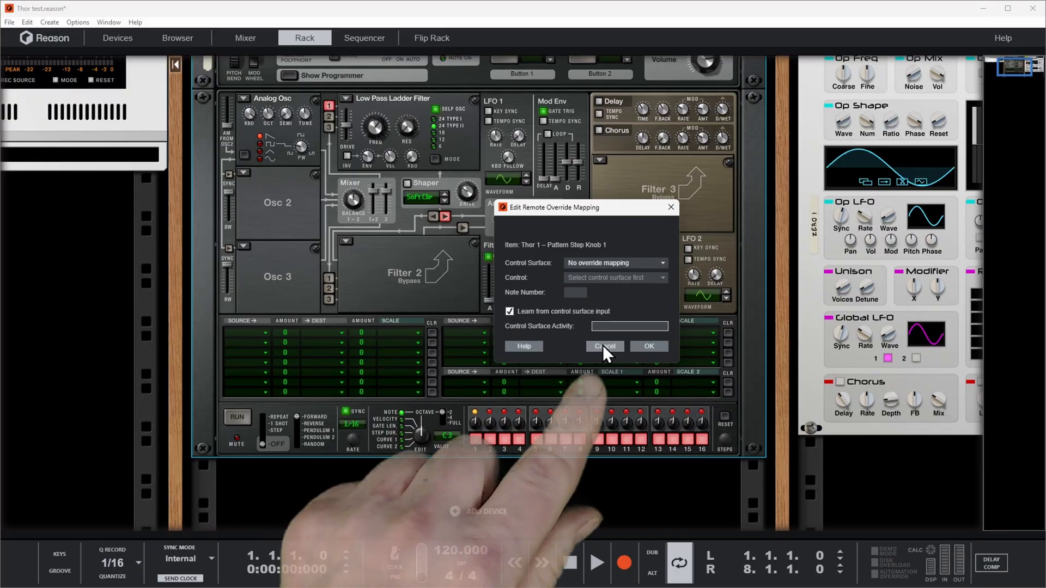
pyautogui.click(603, 345)
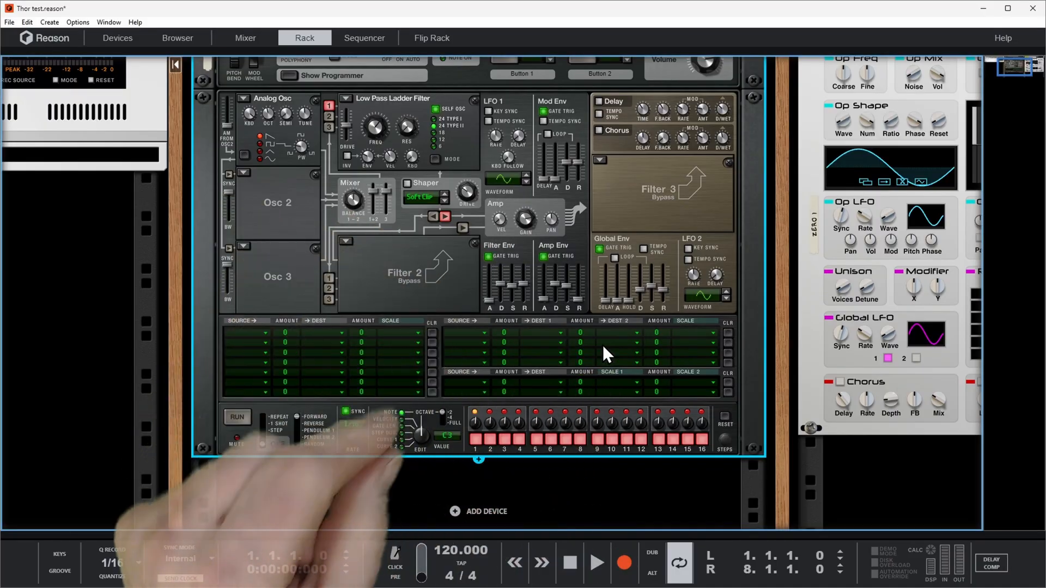
# Filter the device list by the Daily tag and add a MIDI Out Device to the rack below Thor.
pyautogui.click(127, 41)
pyautogui.click(132, 120)
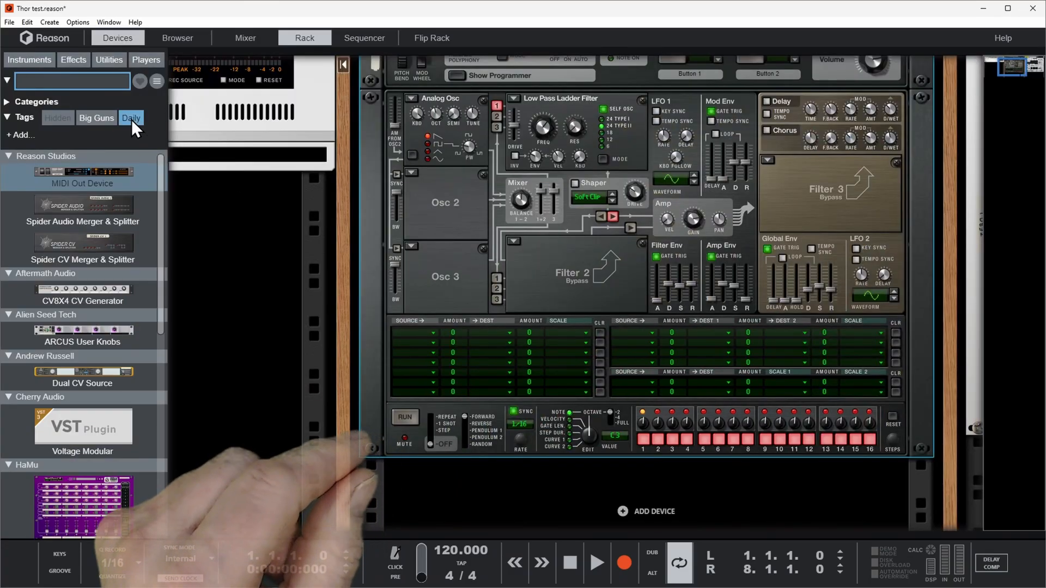
pyautogui.moveTo(80, 172); pyautogui.dragTo(651, 479)
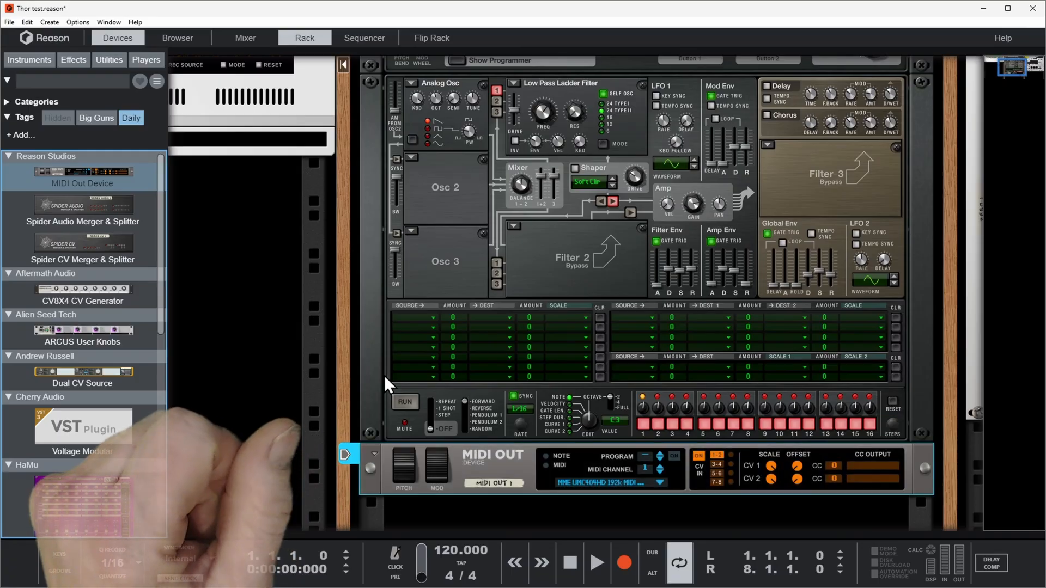
# Delete the PoohBear Automation Loopback control surface from the MIDI preferences.
pyautogui.click(28, 23)
pyautogui.click(49, 22)
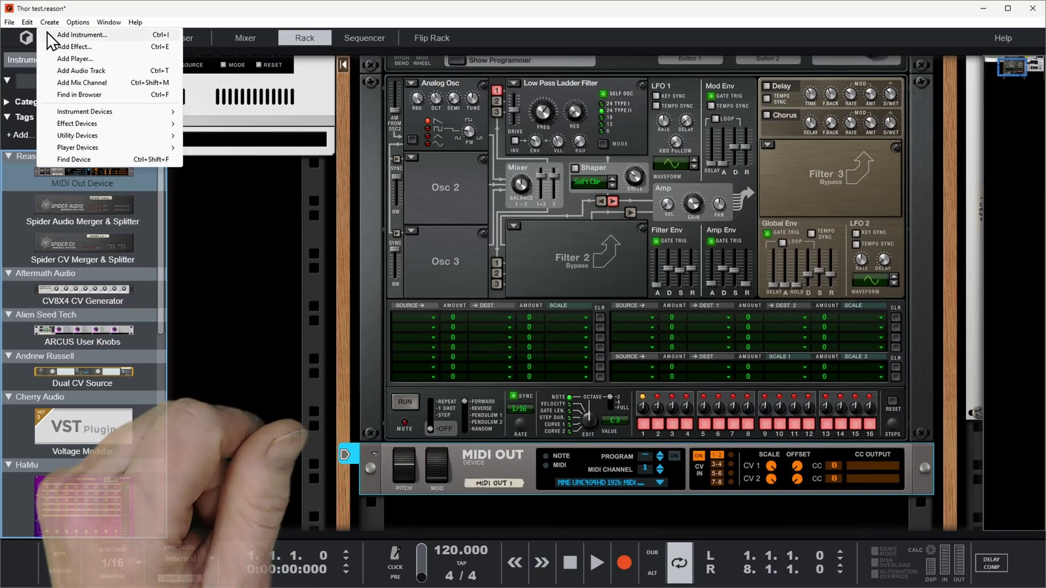
pyautogui.moveTo(28, 17)
pyautogui.click(63, 141)
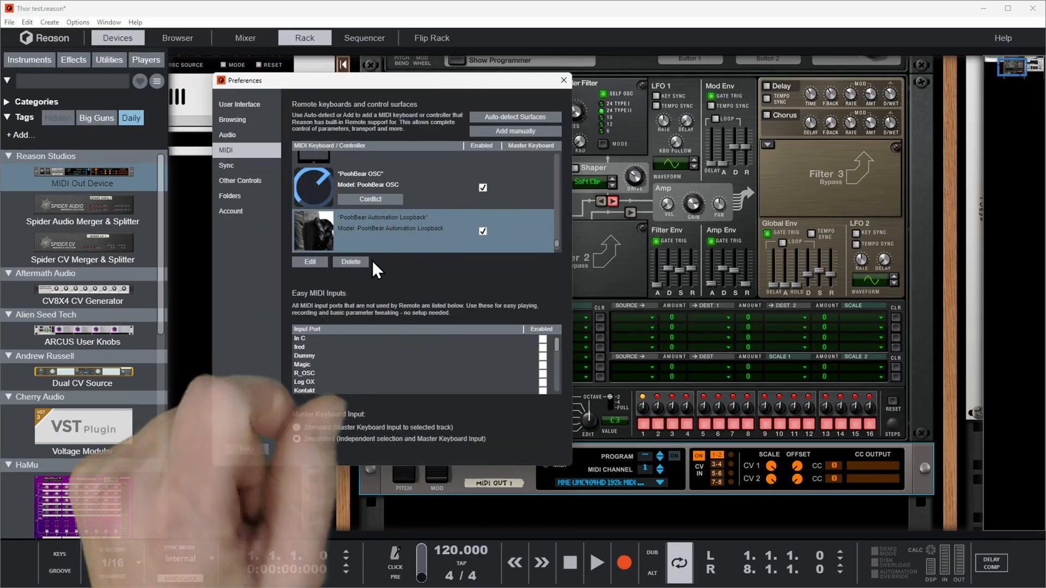
pyautogui.click(355, 260)
pyautogui.click(379, 292)
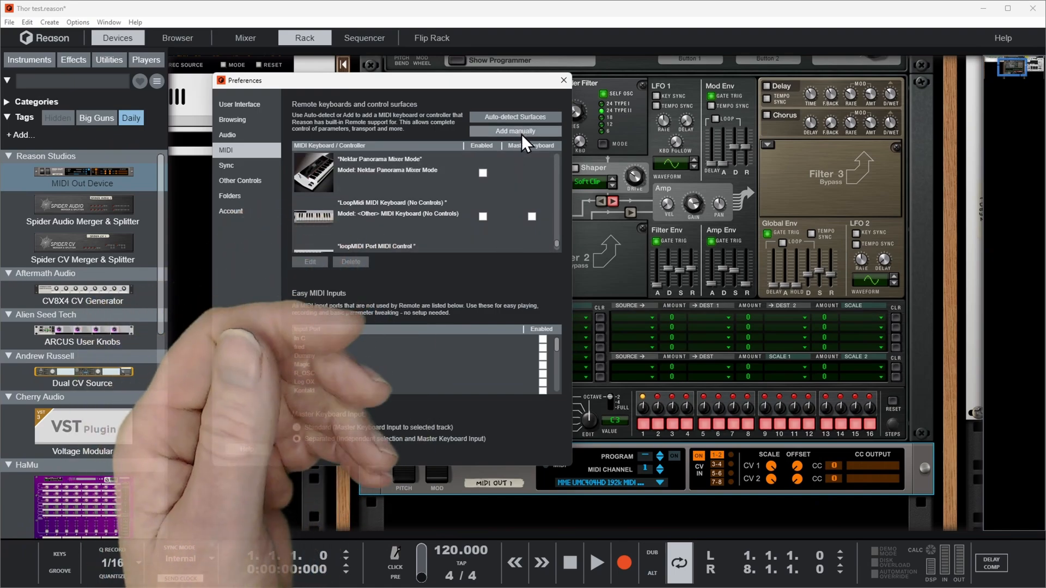
# Start adding a control surface manually, with PoohBear as manufacturer and Automation Loopback as model.
pyautogui.click(521, 133)
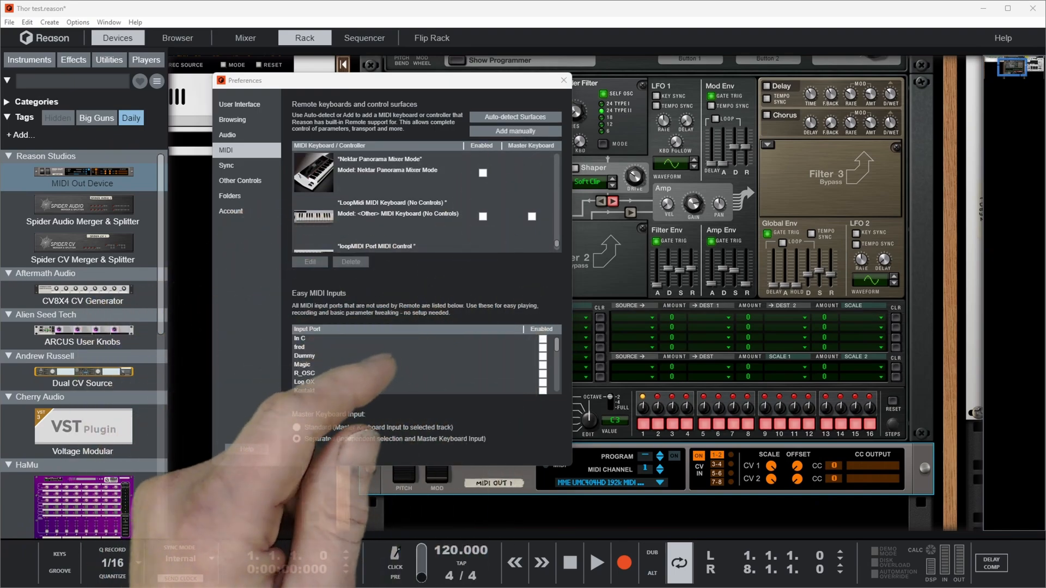
pyautogui.moveTo(1, 357); pyautogui.dragTo(500, 26)
pyautogui.click(495, 55)
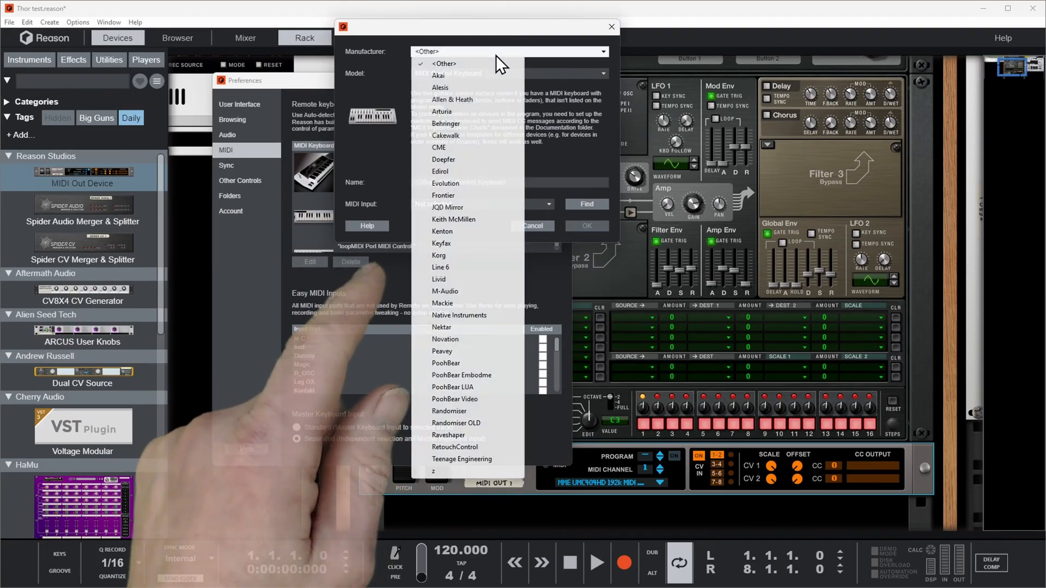
pyautogui.click(445, 362)
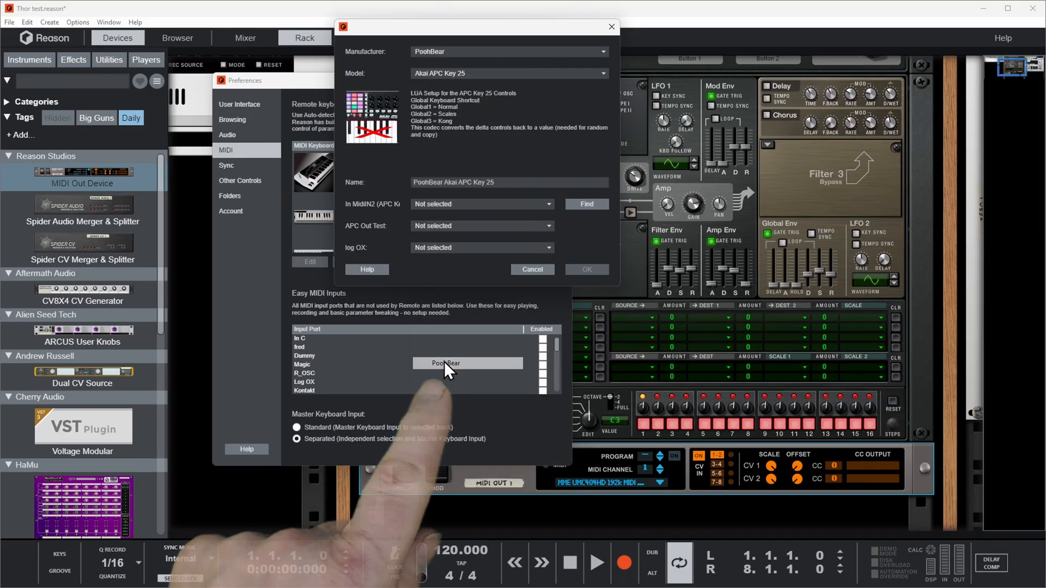
pyautogui.click(478, 71)
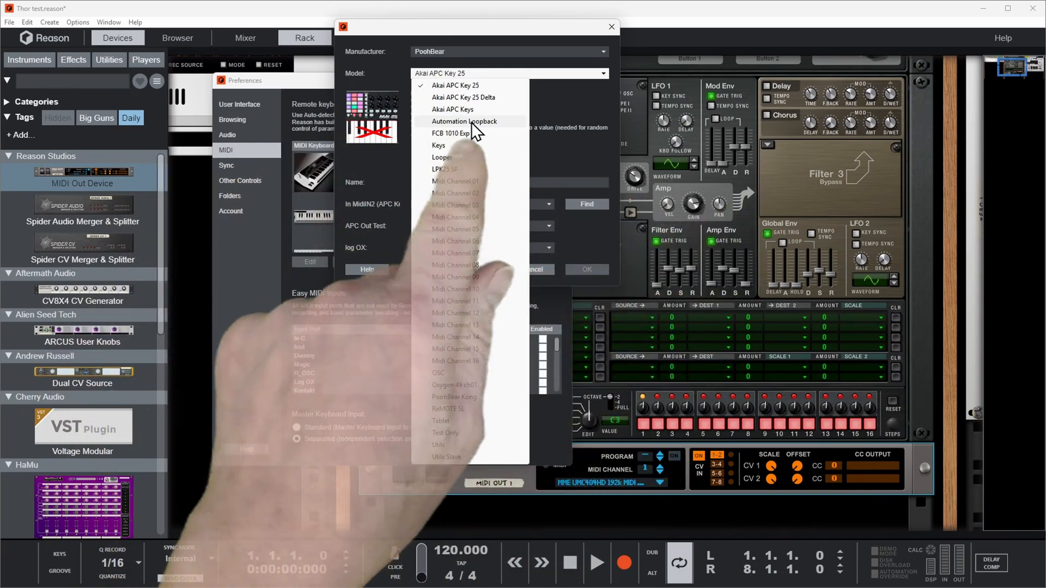
pyautogui.click(471, 122)
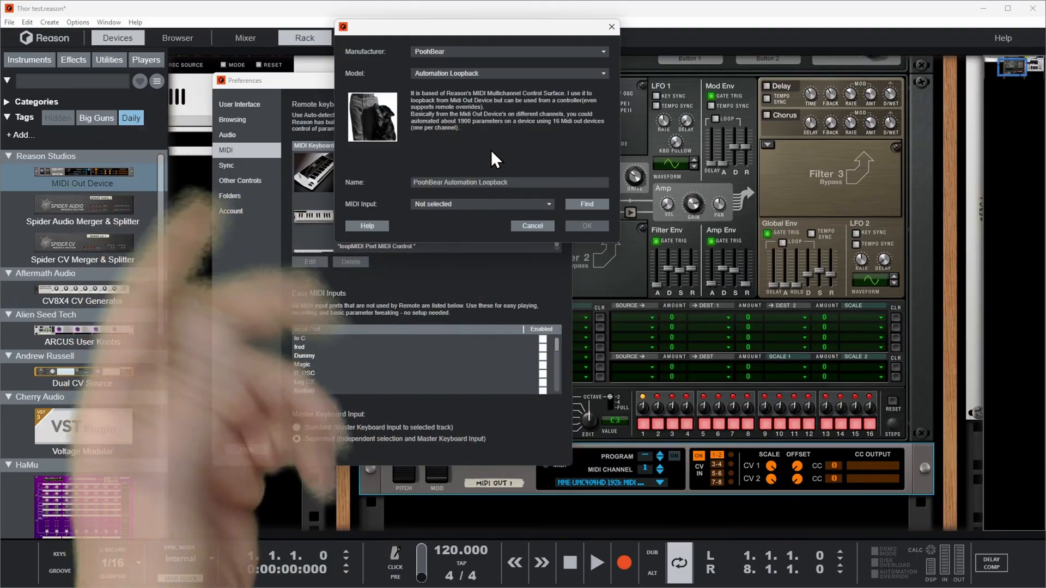
# Assign loopMIDI Port as the new control surface's MIDI input, confirm the surface and close the preferences.
pyautogui.click(464, 202)
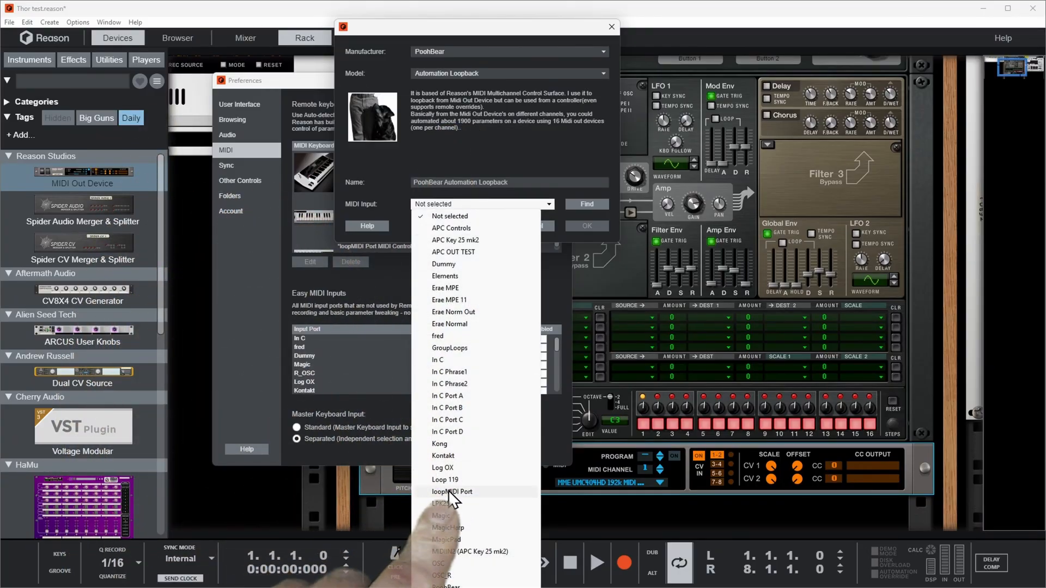
pyautogui.click(450, 492)
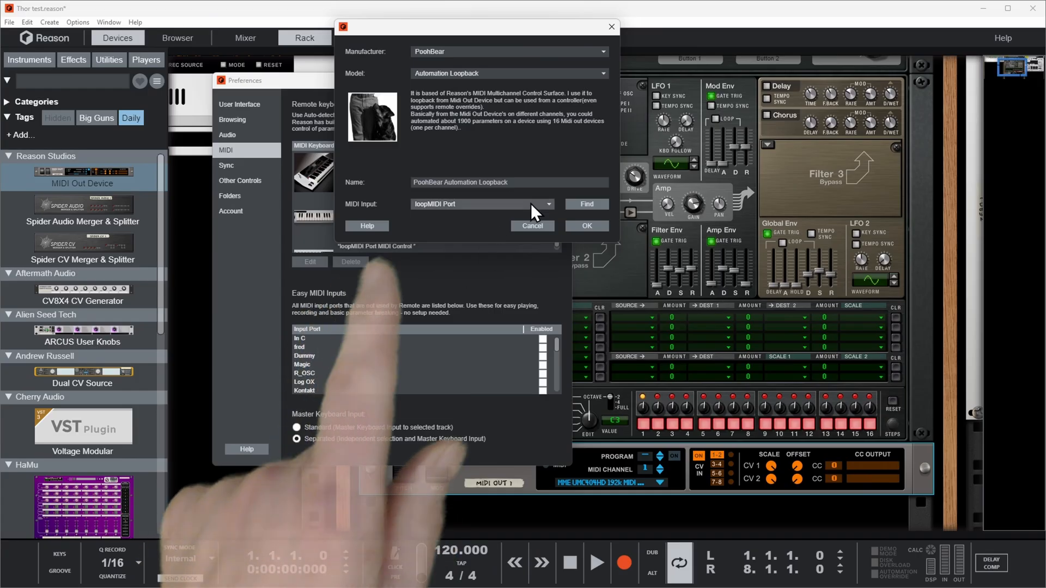
pyautogui.click(606, 225)
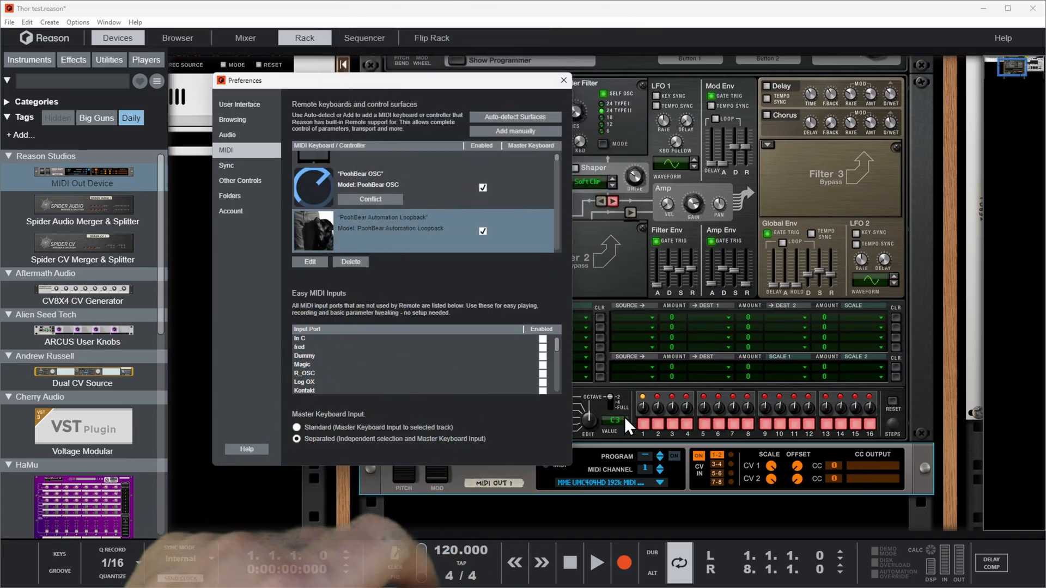
pyautogui.click(627, 439)
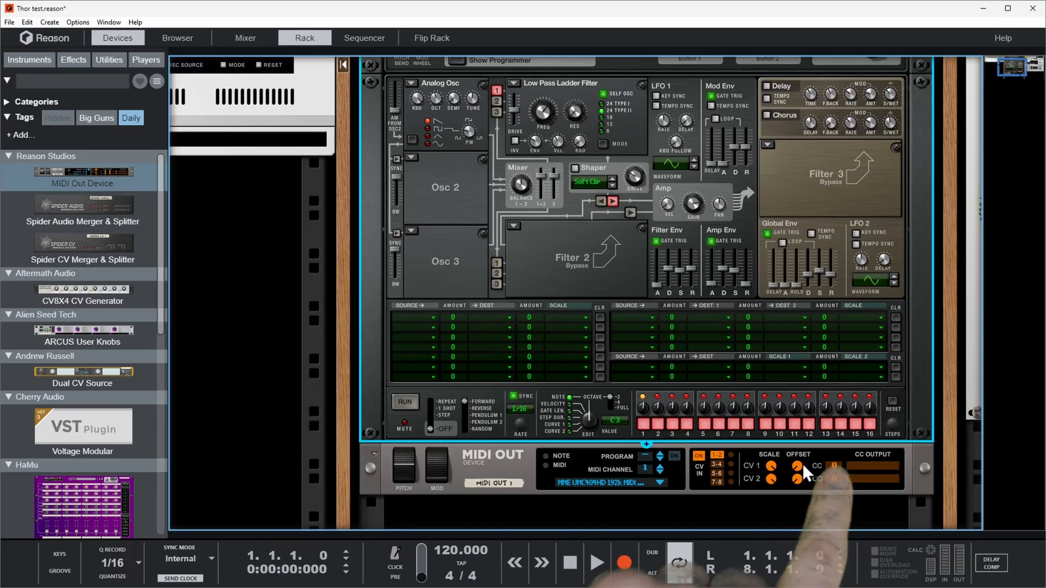
# Open the remote override mapping of Thor's Pattern Step Knob 4 and close it without selecting a control surface.
pyautogui.rightClick(689, 418)
pyautogui.click(727, 465)
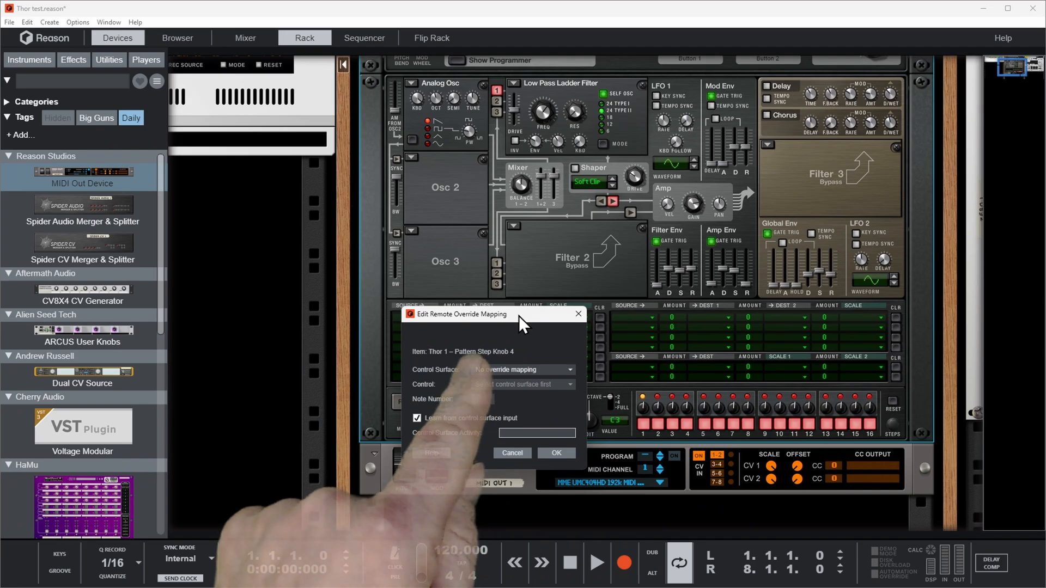
pyautogui.click(549, 454)
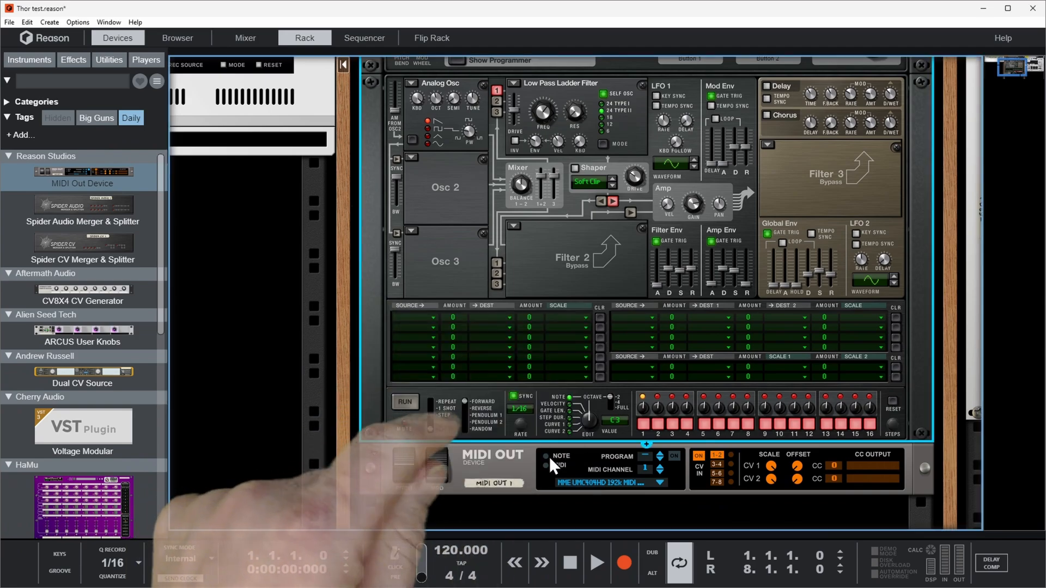
# Set the MIDI Out Device's output port to MME loopMIDI Port and turn its CV 1 Offset to test the loopback.
pyautogui.moveTo(796, 466); pyautogui.dragTo(792, 308)
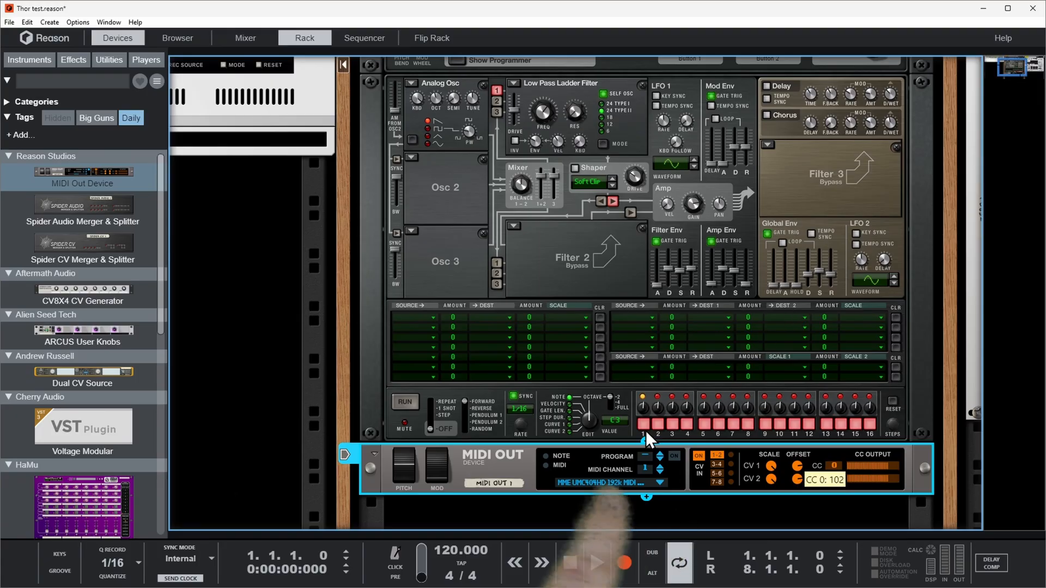
pyautogui.click(646, 481)
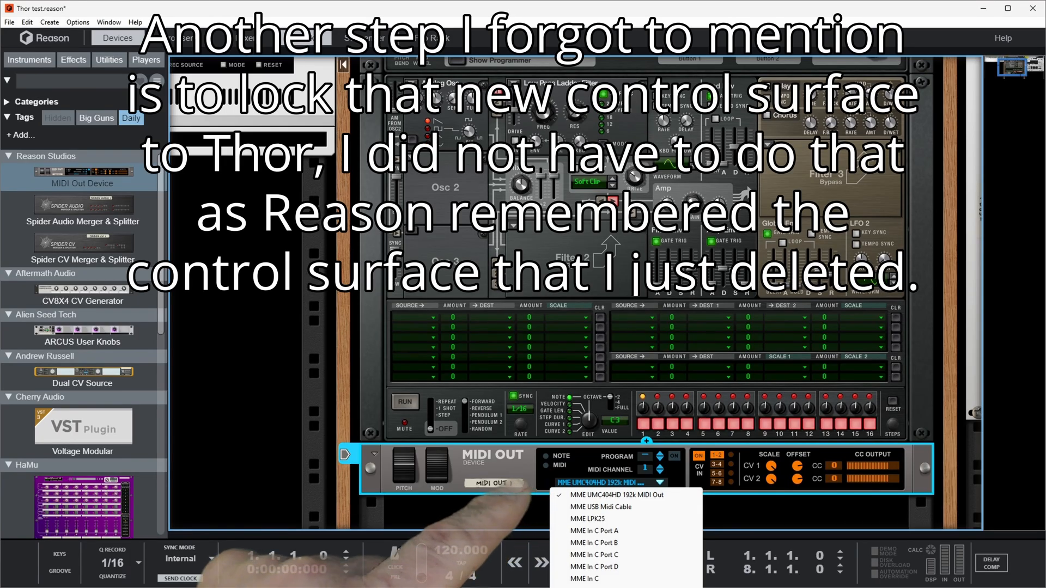
pyautogui.click(601, 587)
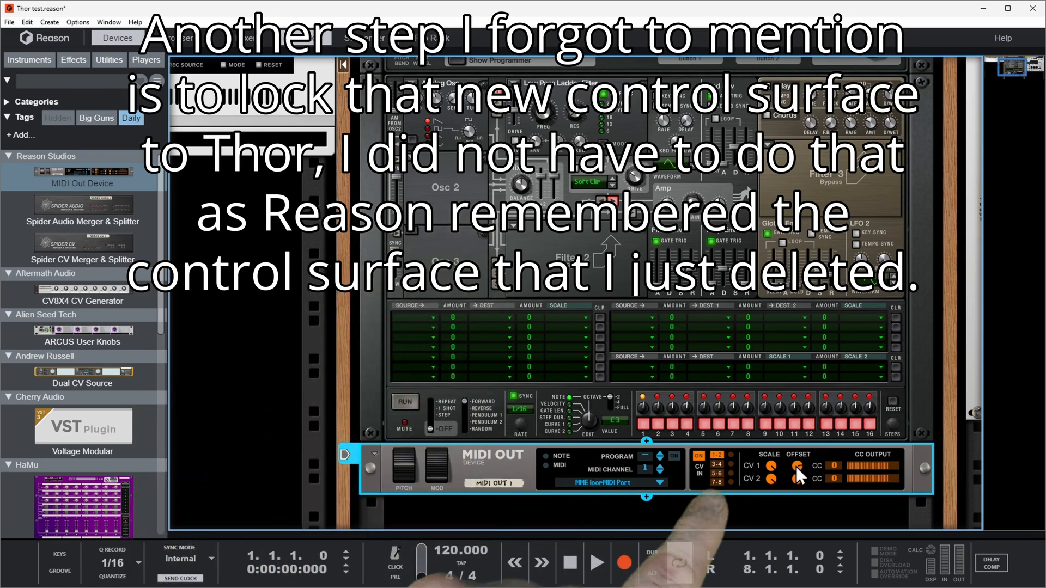
pyautogui.moveTo(796, 467); pyautogui.dragTo(779, 501)
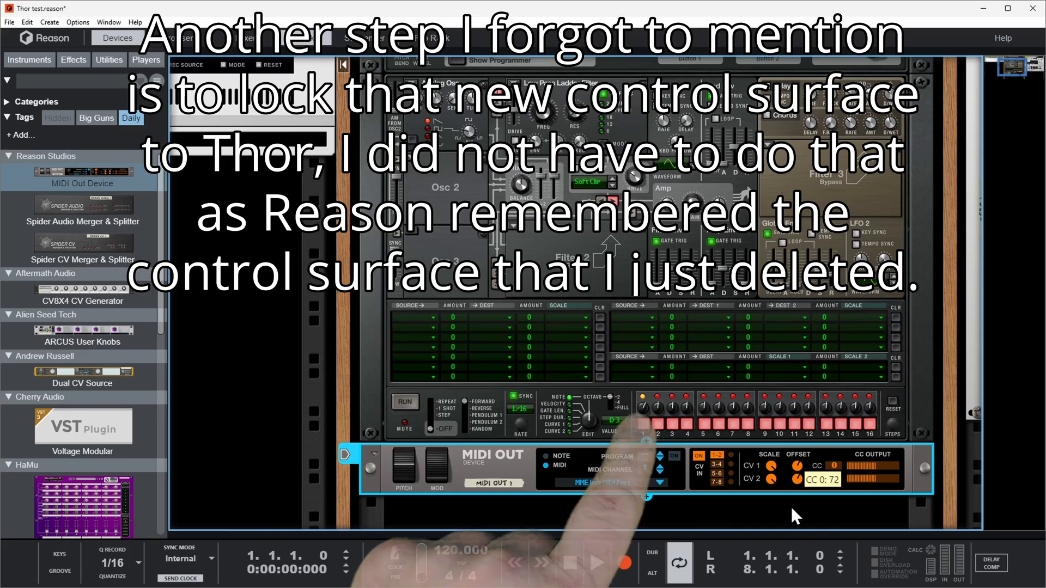
# Assign CC 16 to CV 1 on the MIDI Out Device and sweep its Offset to test control of Thor's step note.
pyautogui.moveTo(833, 469); pyautogui.dragTo(835, 430)
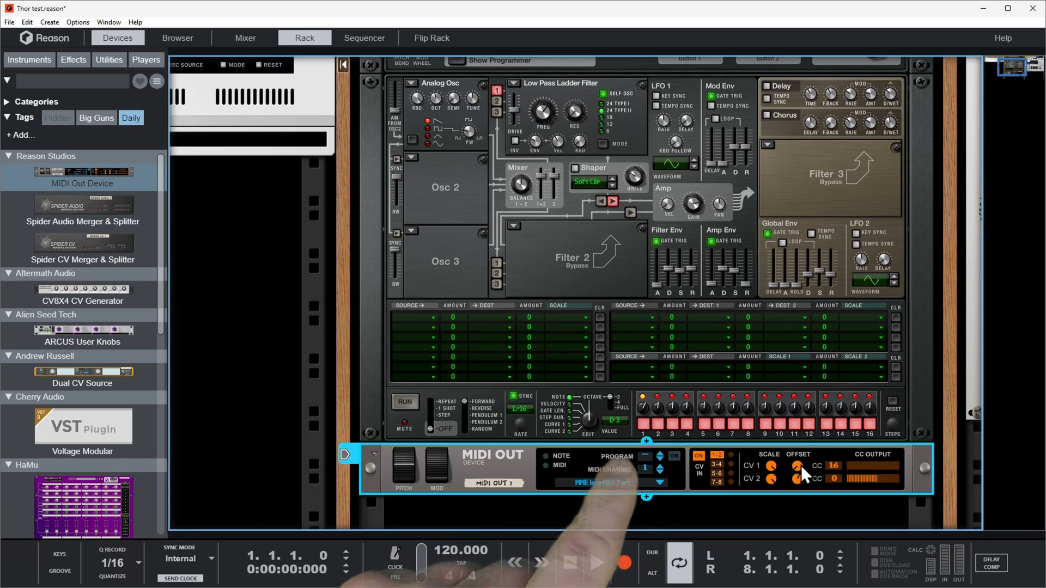
pyautogui.moveTo(800, 465)
pyautogui.moveTo(801, 465); pyautogui.dragTo(803, 359)
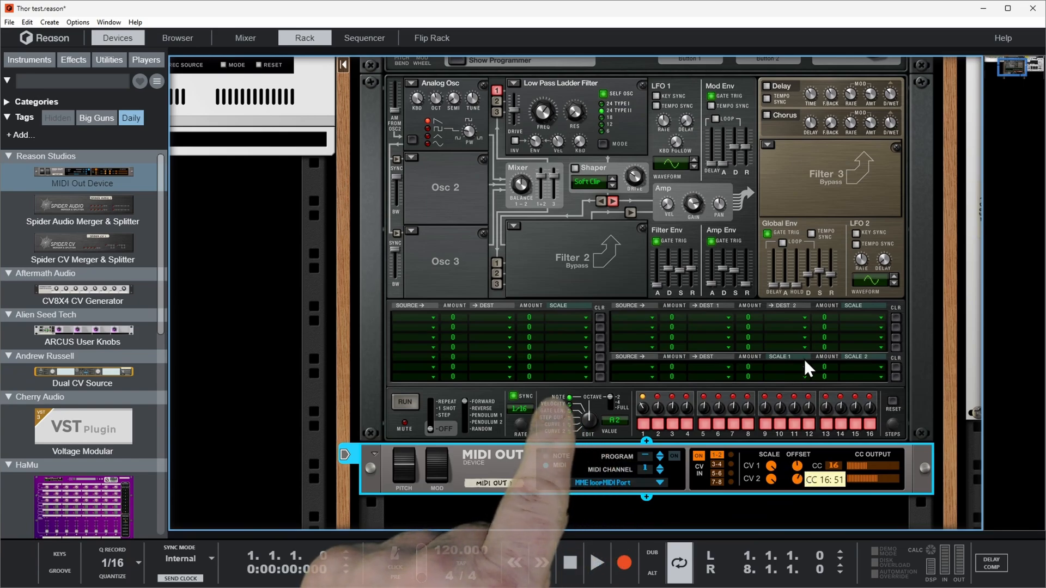
pyautogui.moveTo(800, 318); pyautogui.dragTo(797, 355)
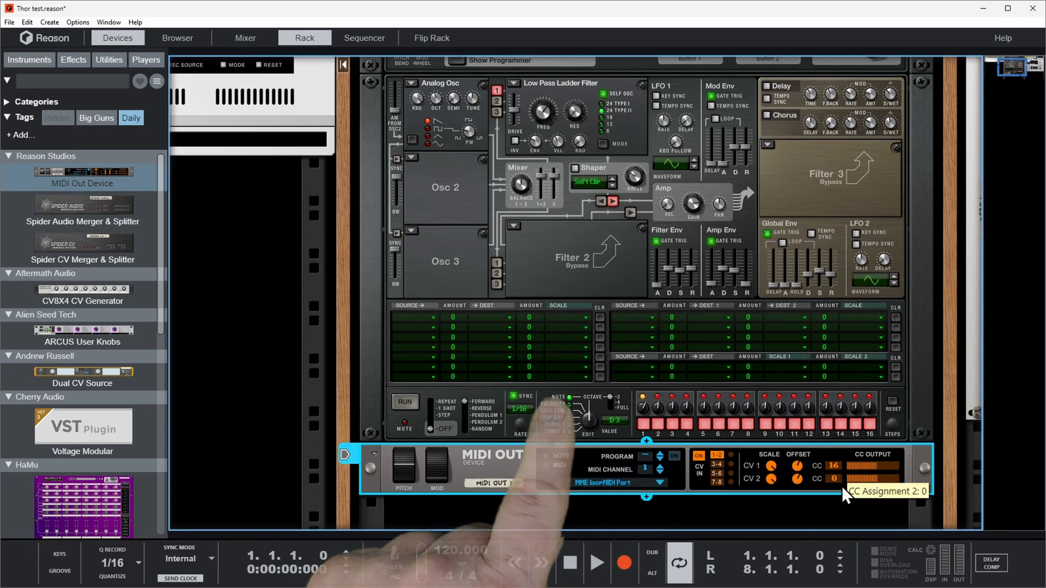
# Assign CC 32 to CV 2 and test its Offset with Thor's step sequencer edit mode set to Velocity.
pyautogui.moveTo(835, 480); pyautogui.dragTo(838, 420)
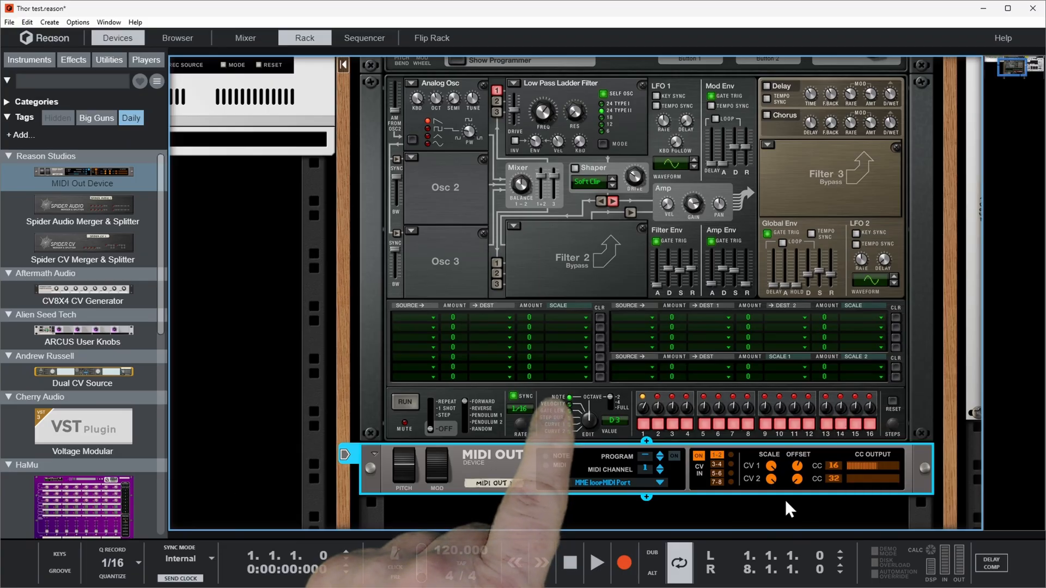
pyautogui.moveTo(796, 483); pyautogui.dragTo(787, 494)
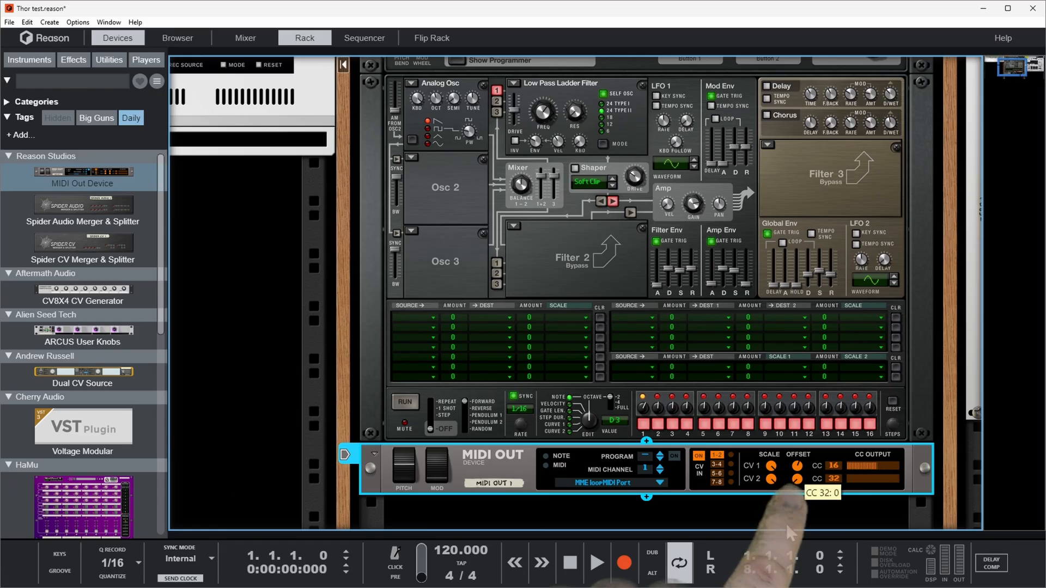
pyautogui.click(590, 420)
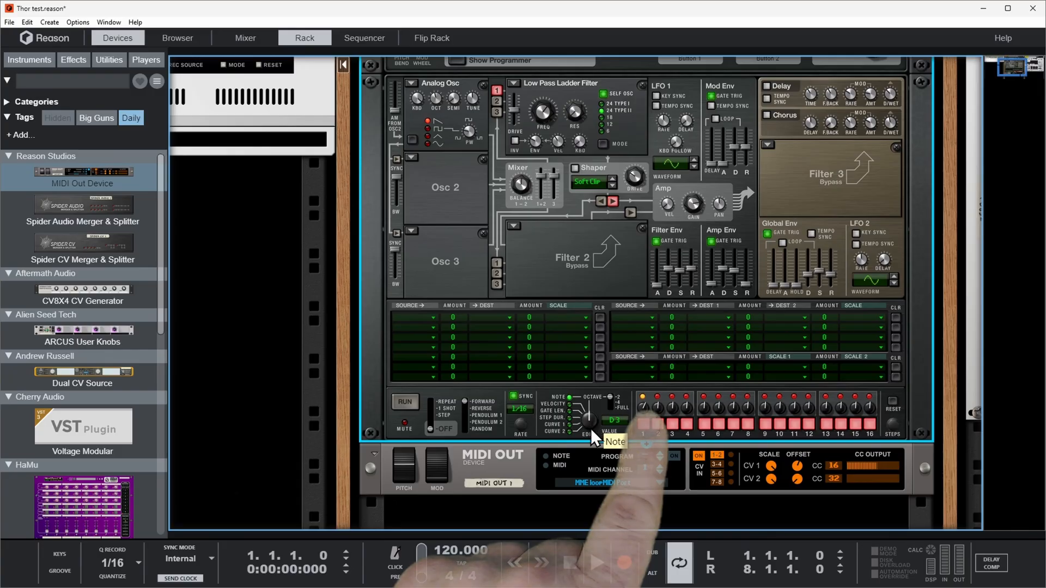
pyautogui.moveTo(591, 428); pyautogui.dragTo(590, 432)
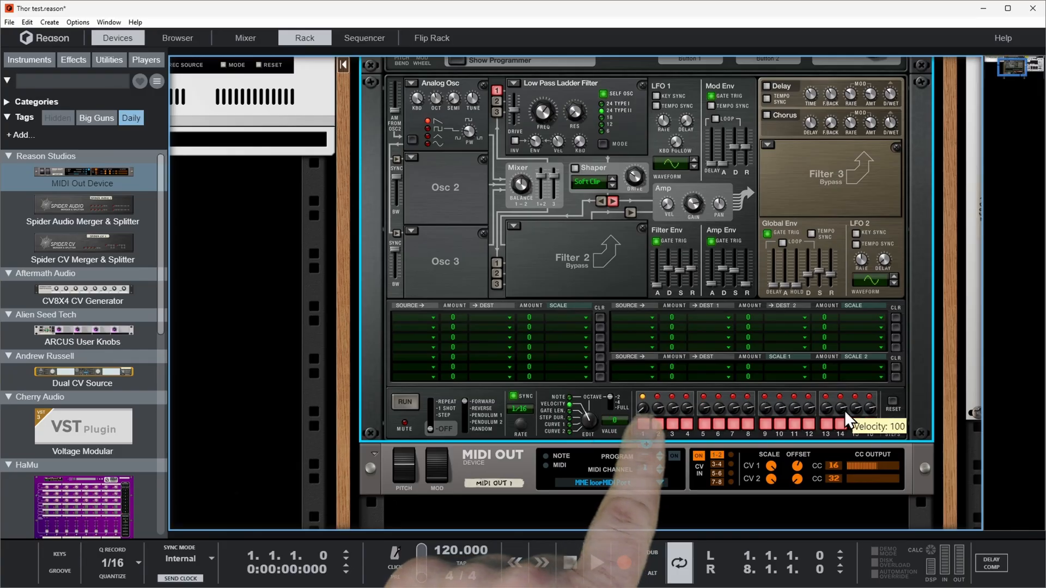
pyautogui.moveTo(799, 477); pyautogui.dragTo(797, 408)
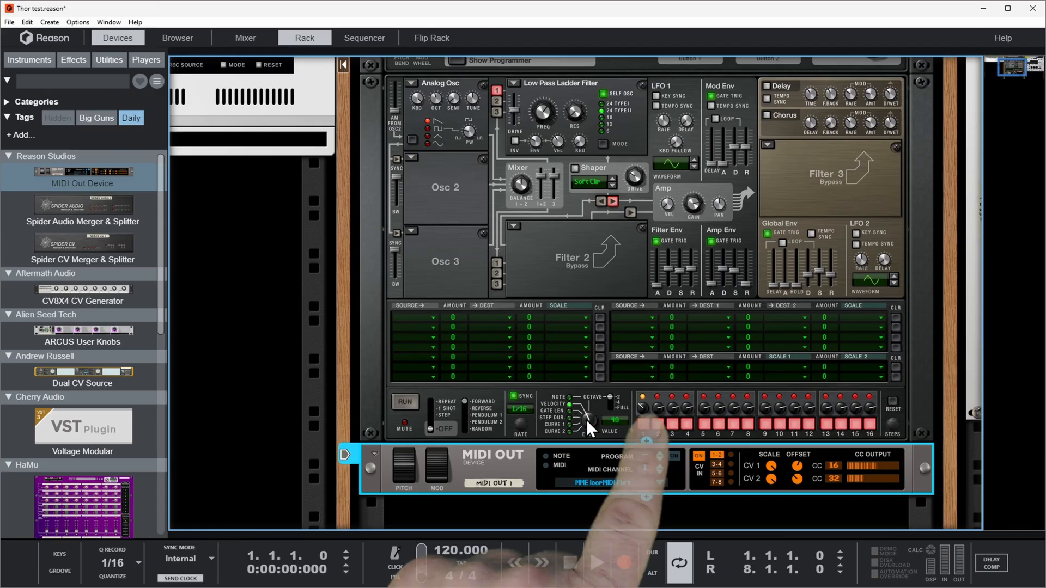
# Return Thor's step sequencer edit mode to Note and turn the CV 1 Offset again.
pyautogui.moveTo(586, 419); pyautogui.dragTo(573, 390)
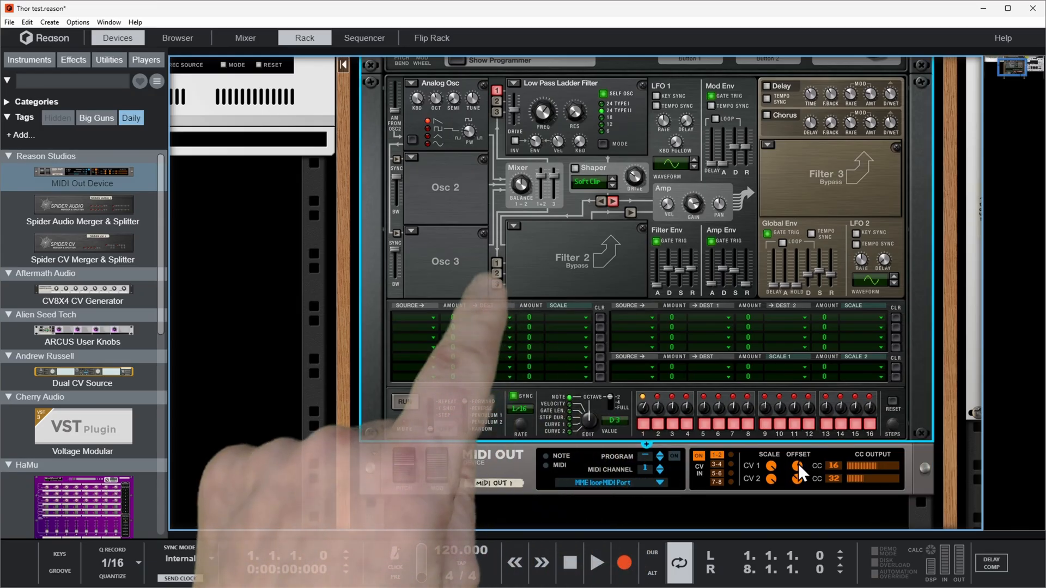
pyautogui.moveTo(798, 463)
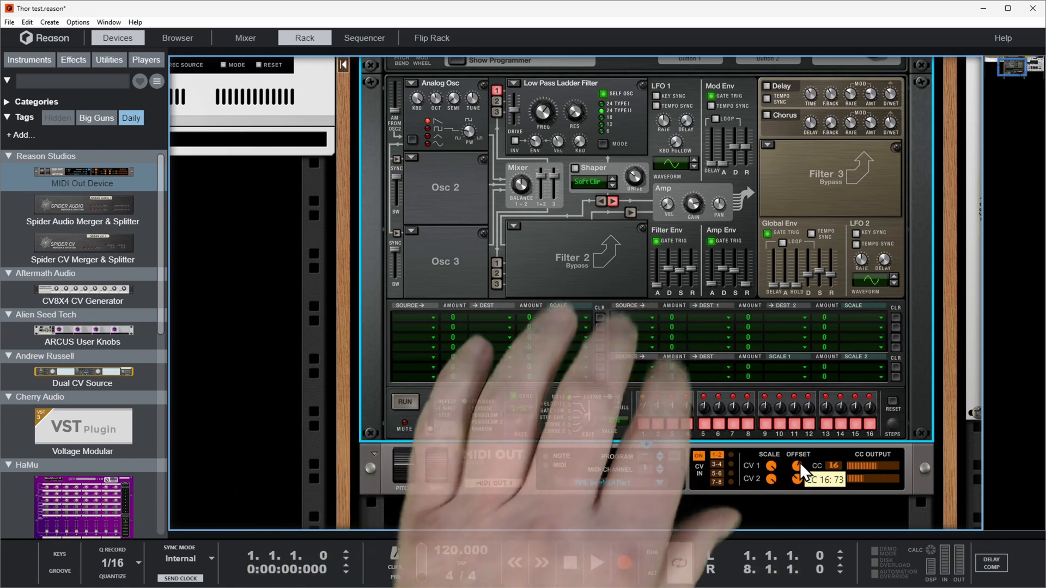
pyautogui.moveTo(800, 462)
pyautogui.mouseDown()
pyautogui.moveTo(802, 487)
pyautogui.moveTo(789, 477)
pyautogui.moveTo(791, 459)
pyautogui.mouseUp()
# Show the sequencer below the rack and record CV 1 Offset movements as CC 16 automation on the MIDI Out 1 track.
pyautogui.scroll(-2, 629, 408)
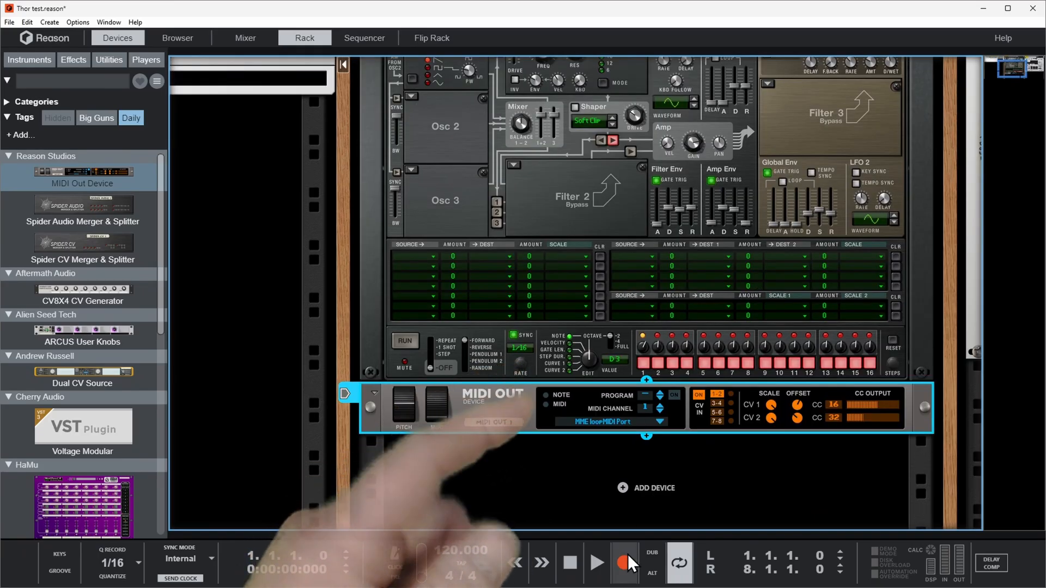
pyautogui.moveTo(626, 533); pyautogui.dragTo(628, 285)
pyautogui.scroll(-6, 618, 221)
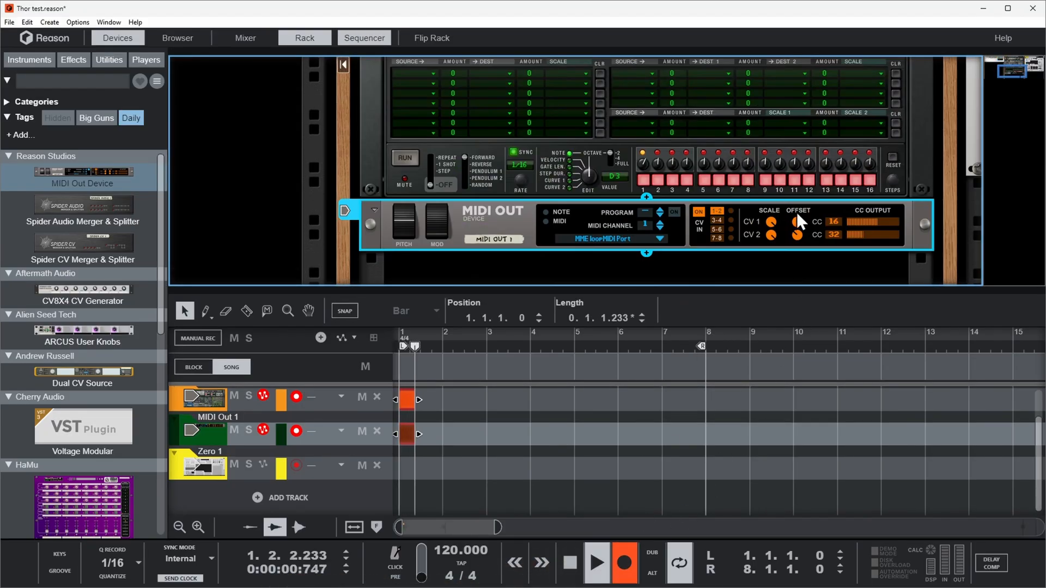
pyautogui.moveTo(796, 212); pyautogui.dragTo(790, 306)
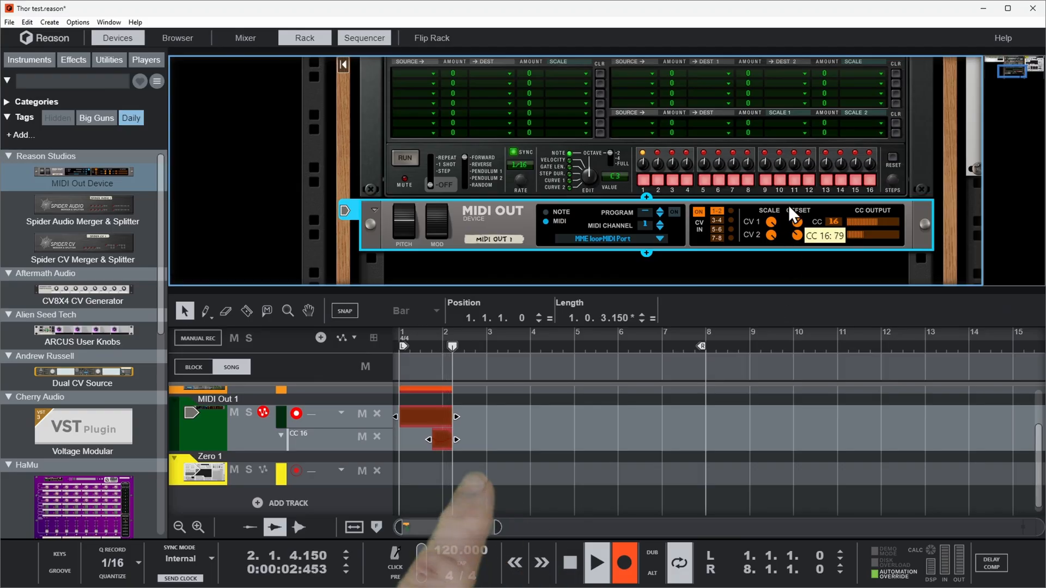
pyautogui.moveTo(790, 208); pyautogui.dragTo(788, 270)
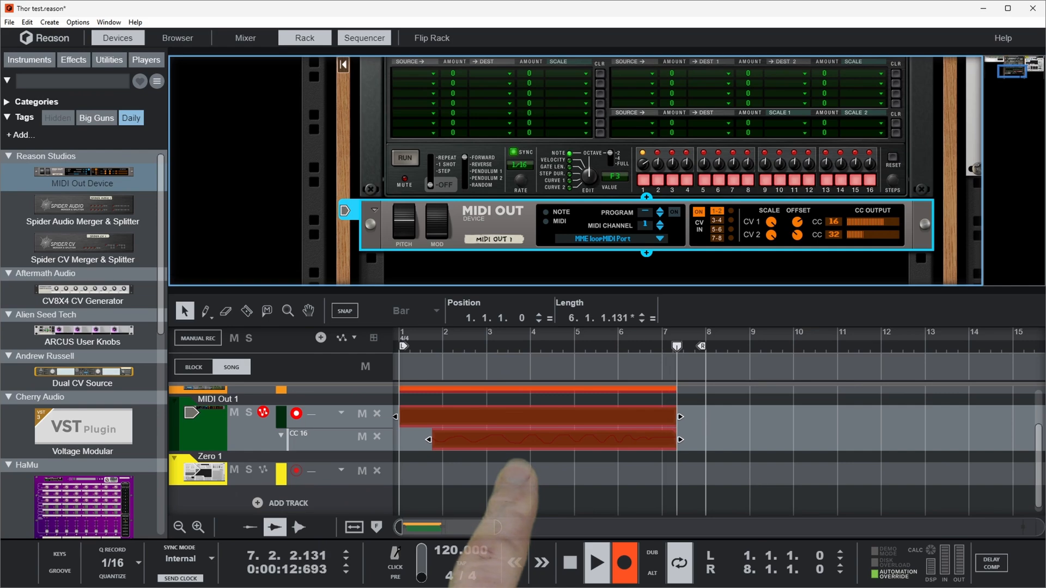
pyautogui.click(629, 556)
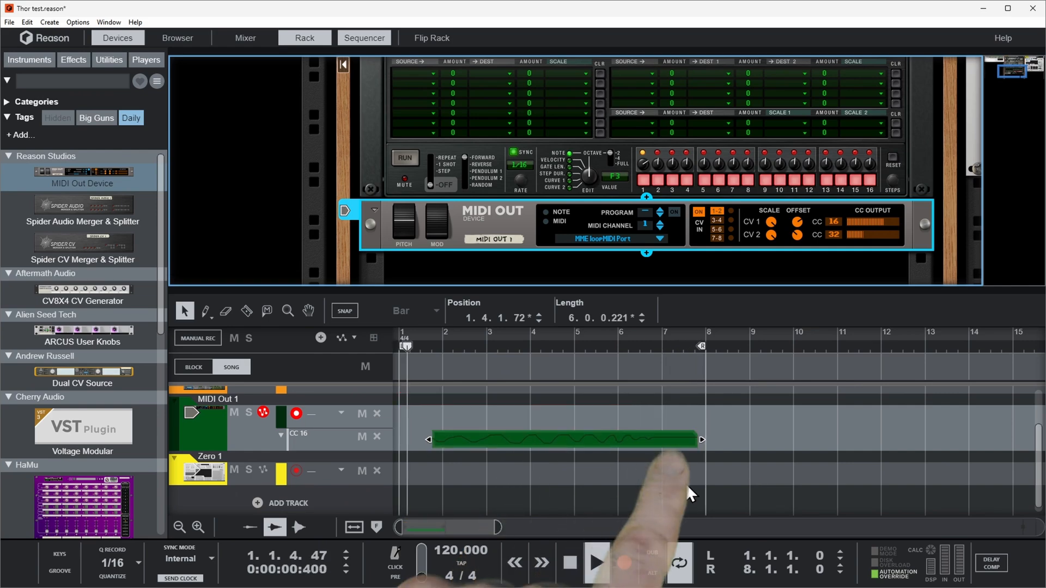
# Move the CC 16 automation clip to bar 1 and shorten the loop to about bar 5, resetting the automation override.
pyautogui.moveTo(646, 445); pyautogui.dragTo(567, 446)
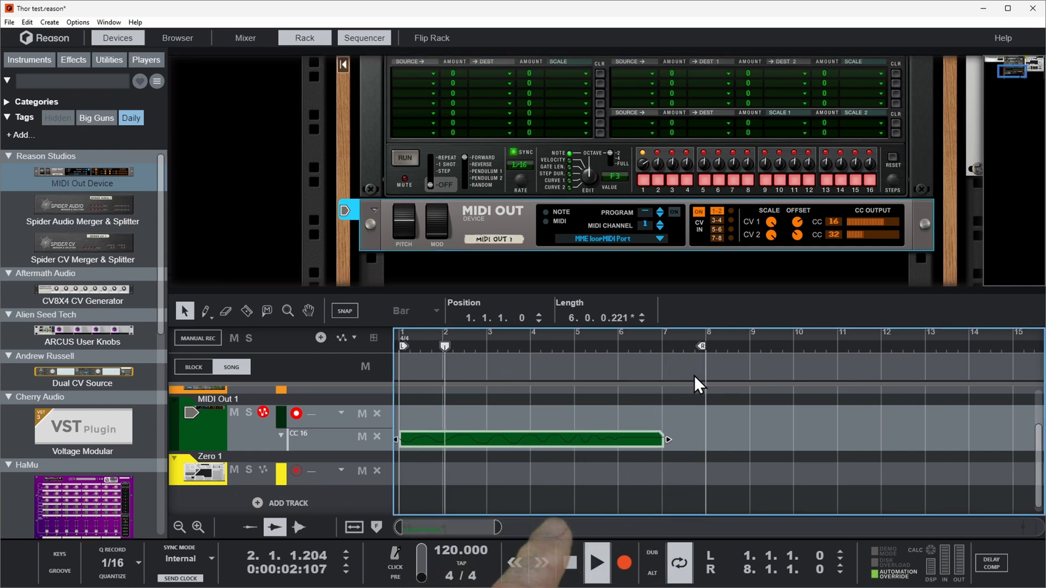
pyautogui.moveTo(554, 358); pyautogui.dragTo(574, 357)
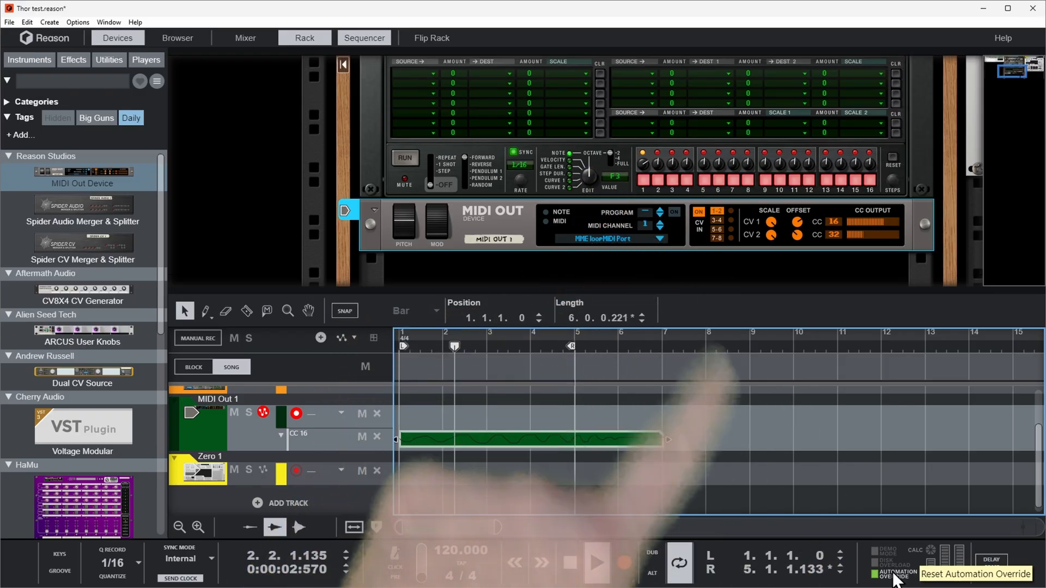
pyautogui.click(893, 577)
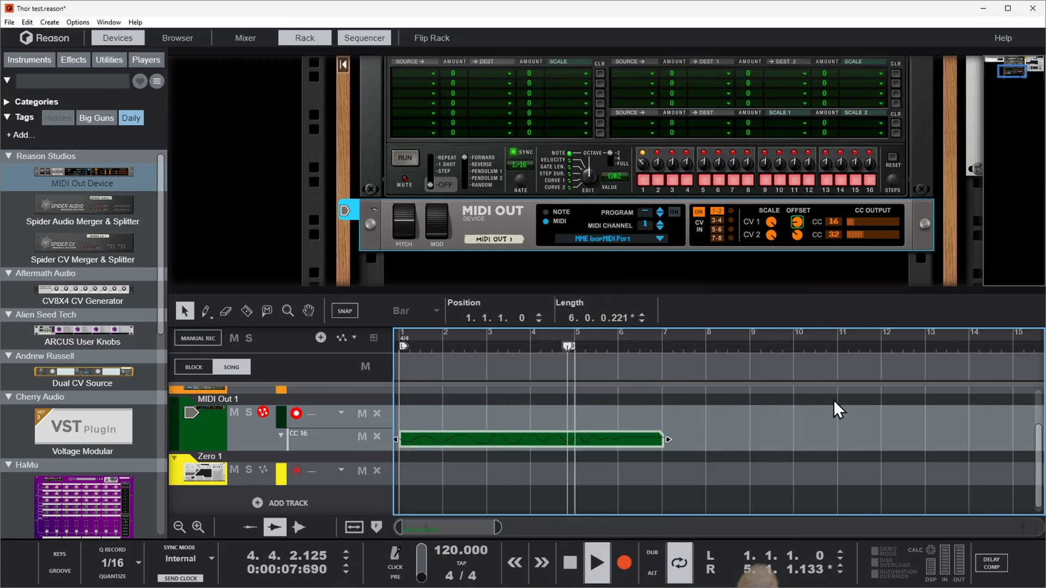
# Record CV 2 Offset movements as CC 32 automation on the MIDI Out 1 track within the loop.
pyautogui.click(630, 558)
pyautogui.moveTo(796, 234); pyautogui.dragTo(806, 113)
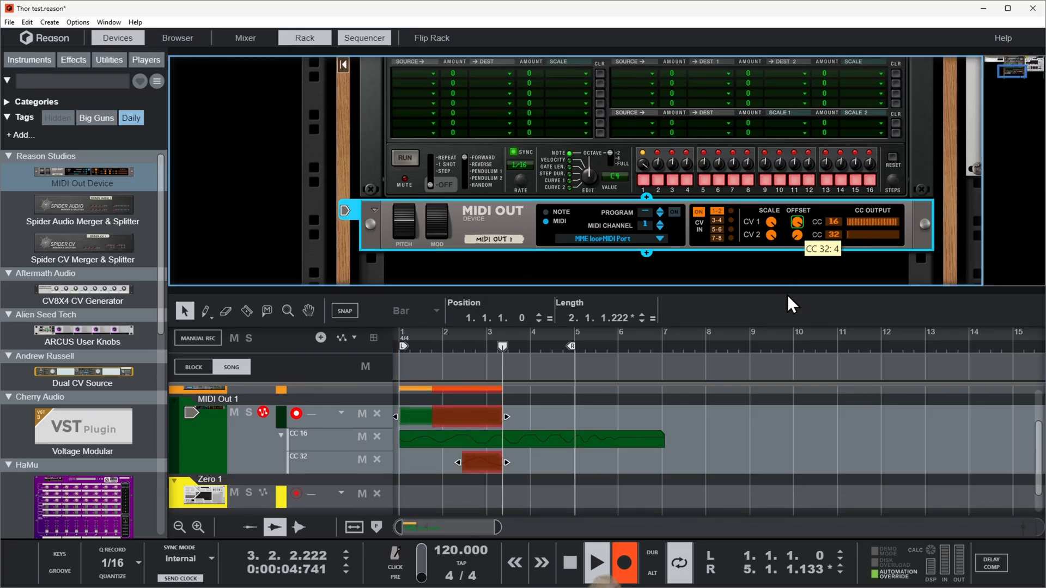
pyautogui.moveTo(786, 295); pyautogui.dragTo(799, 152)
pyautogui.moveTo(800, 78); pyautogui.dragTo(753, 189)
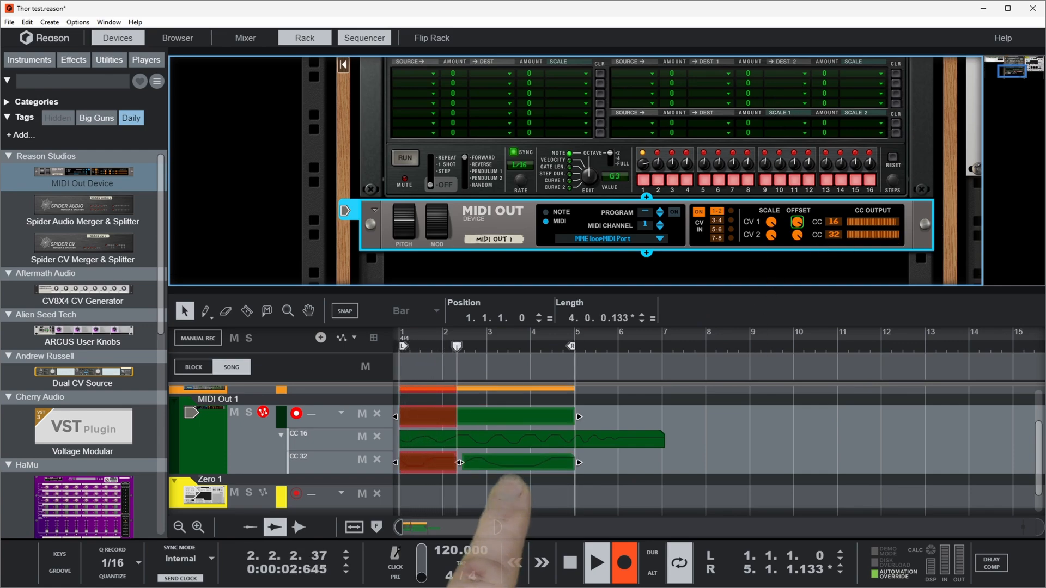
pyautogui.click(632, 556)
# Set Thor's step sequencer edit mode to Velocity and assign CC 17 to CV 1 and CC 33 to CV 2.
pyautogui.click(585, 177)
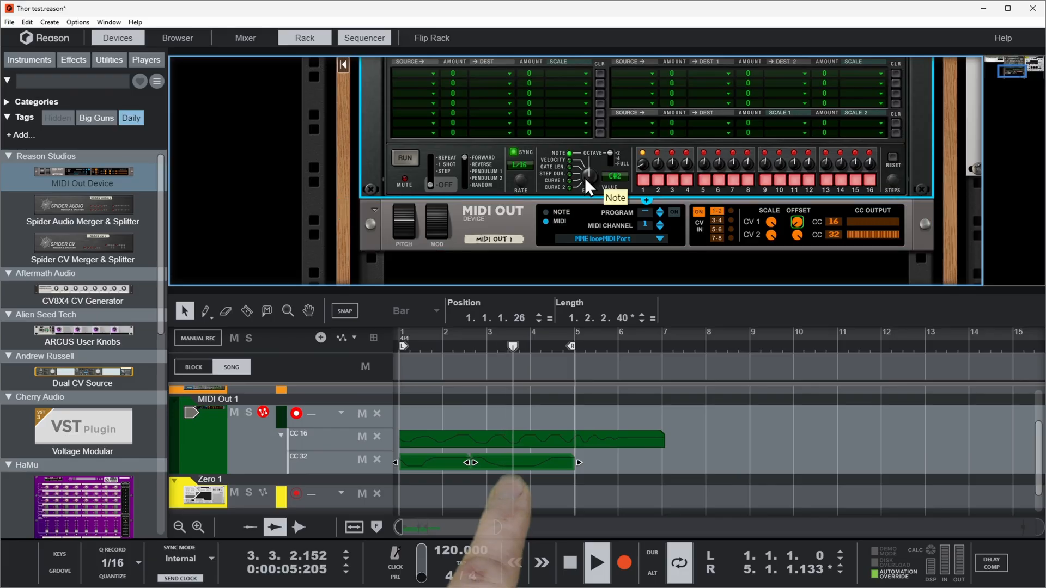
pyautogui.moveTo(584, 178); pyautogui.dragTo(586, 201)
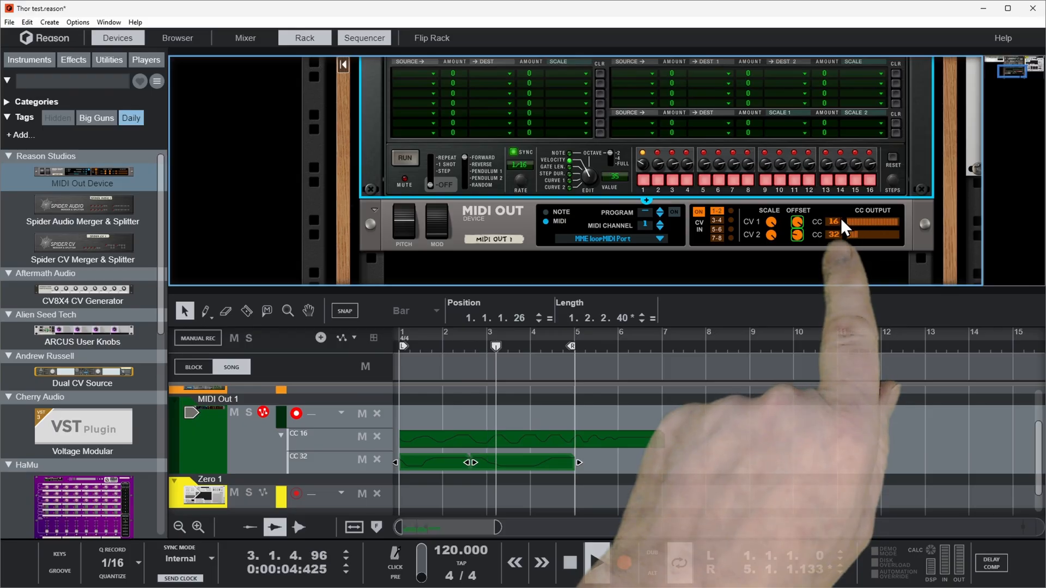
pyautogui.moveTo(835, 224); pyautogui.dragTo(838, 217)
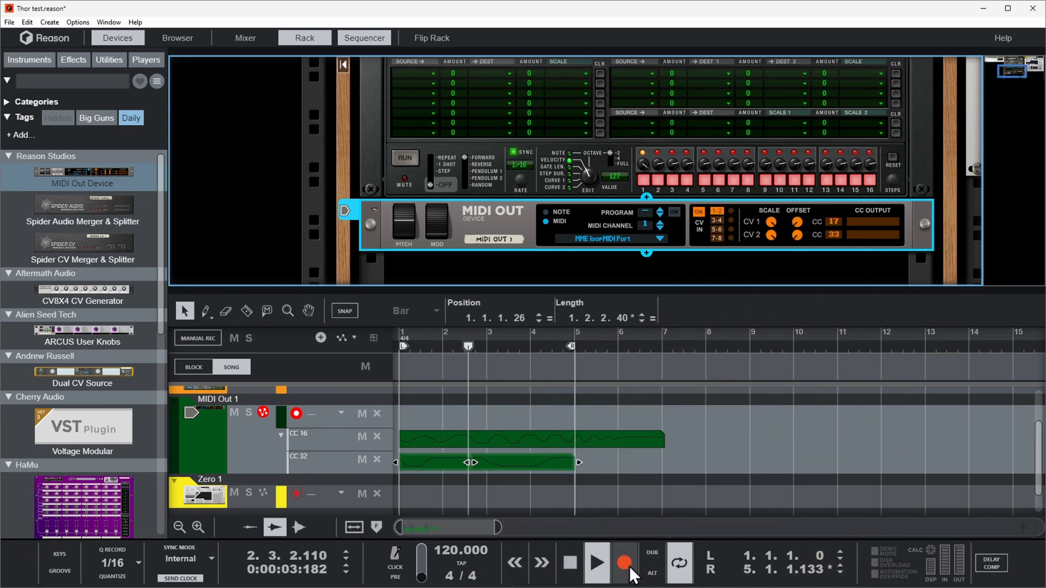
# Record CV 2 Offset movements as CC 33 automation on the MIDI Out 1 track and reset the automation override.
pyautogui.click(629, 566)
pyautogui.moveTo(801, 236); pyautogui.dragTo(798, 195)
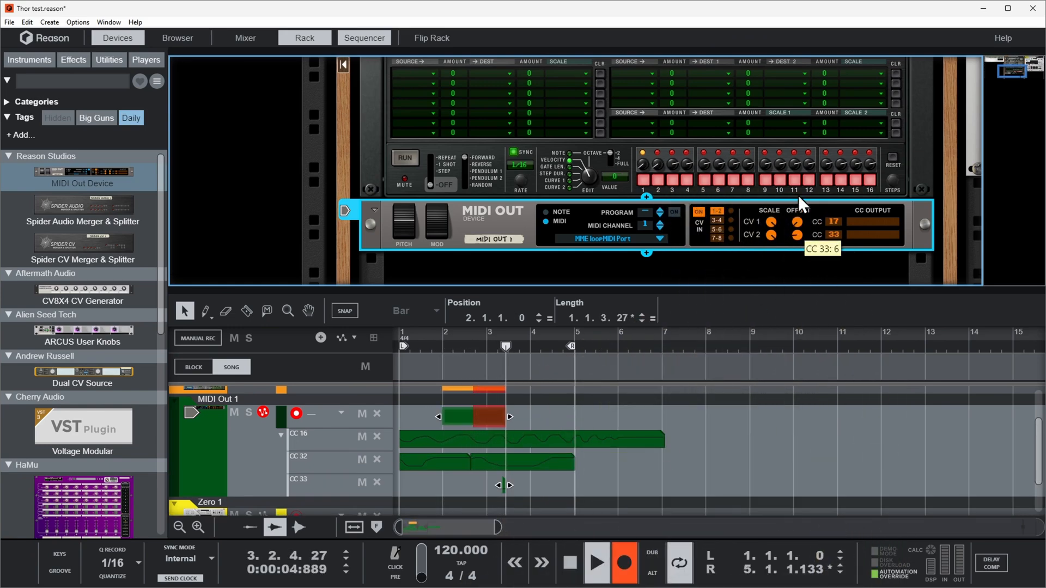
pyautogui.moveTo(803, 82); pyautogui.dragTo(783, 119)
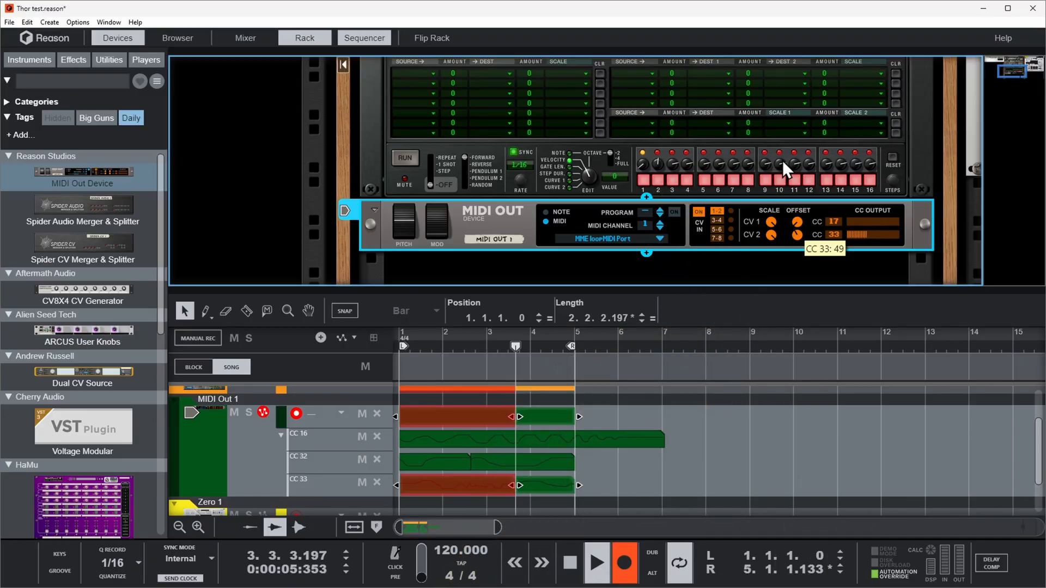
pyautogui.click(624, 562)
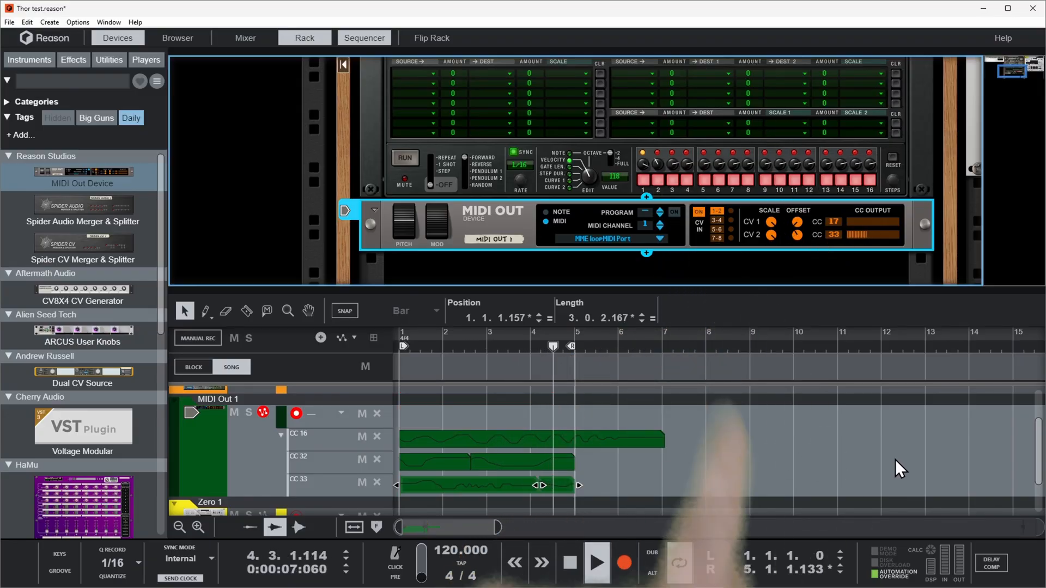
pyautogui.click(893, 571)
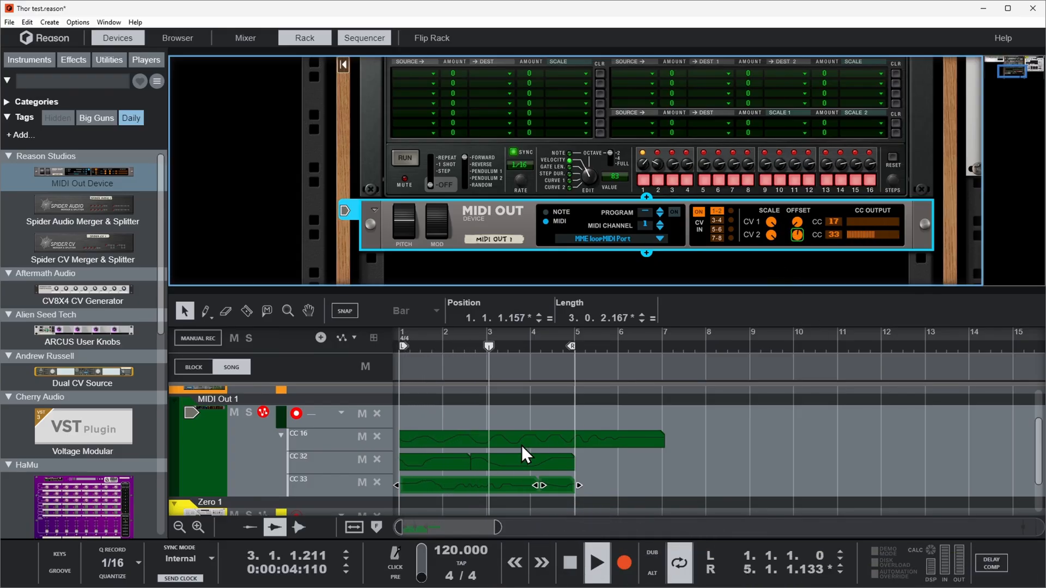
# Assign CC 34 to CV 2 on the MIDI Out 1 device and add a CC 34 automation lane to its track.
pyautogui.moveTo(837, 234); pyautogui.dragTo(838, 231)
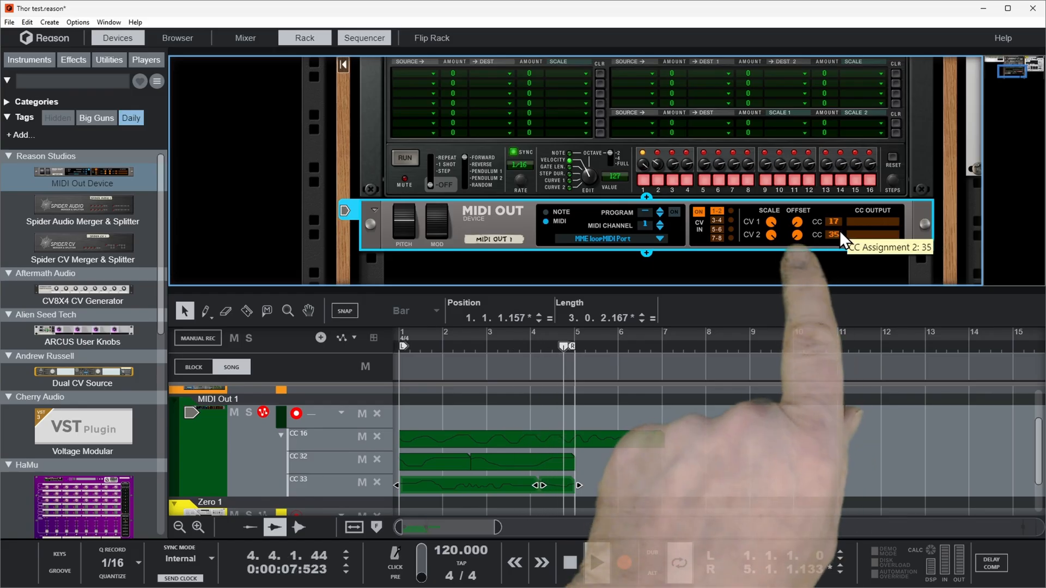
pyautogui.moveTo(839, 230); pyautogui.dragTo(838, 232)
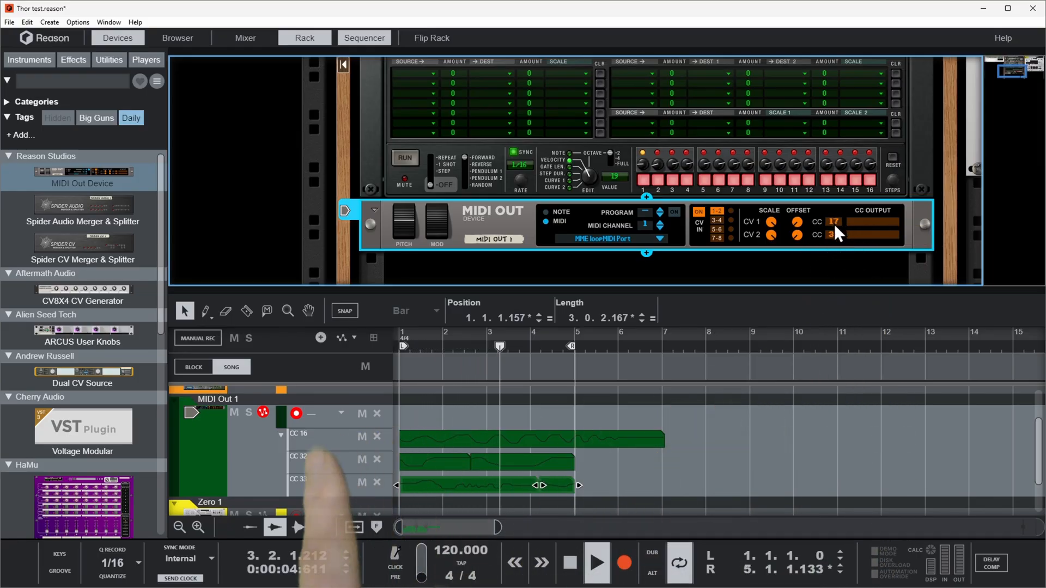
pyautogui.click(355, 339)
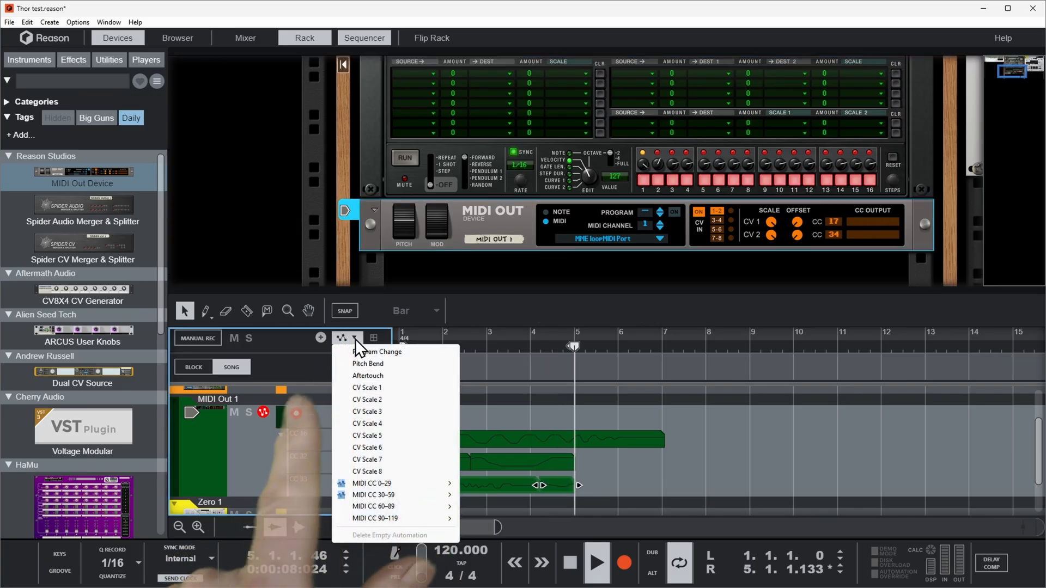
pyautogui.moveTo(409, 498)
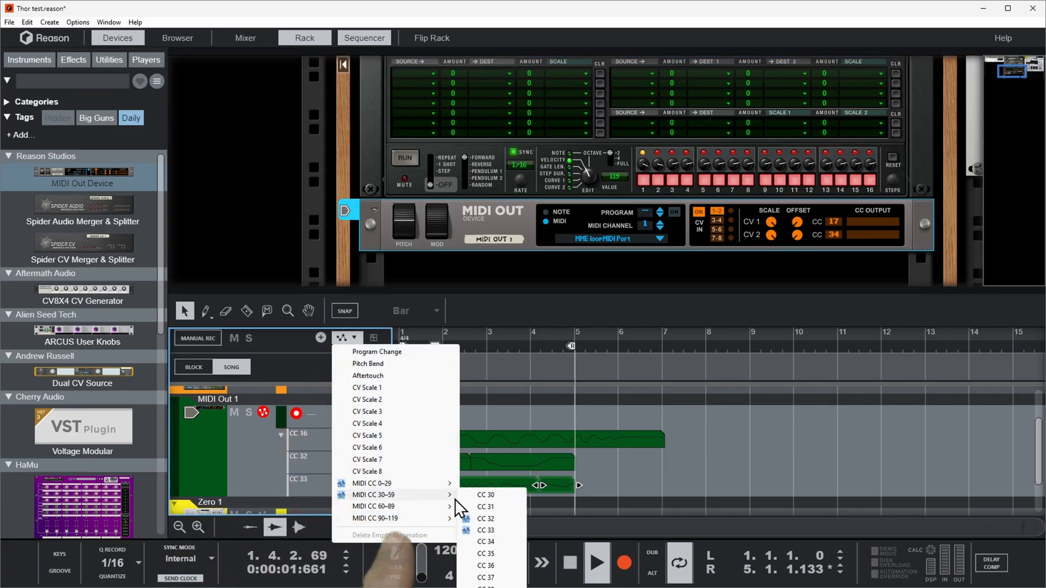
pyautogui.click(488, 542)
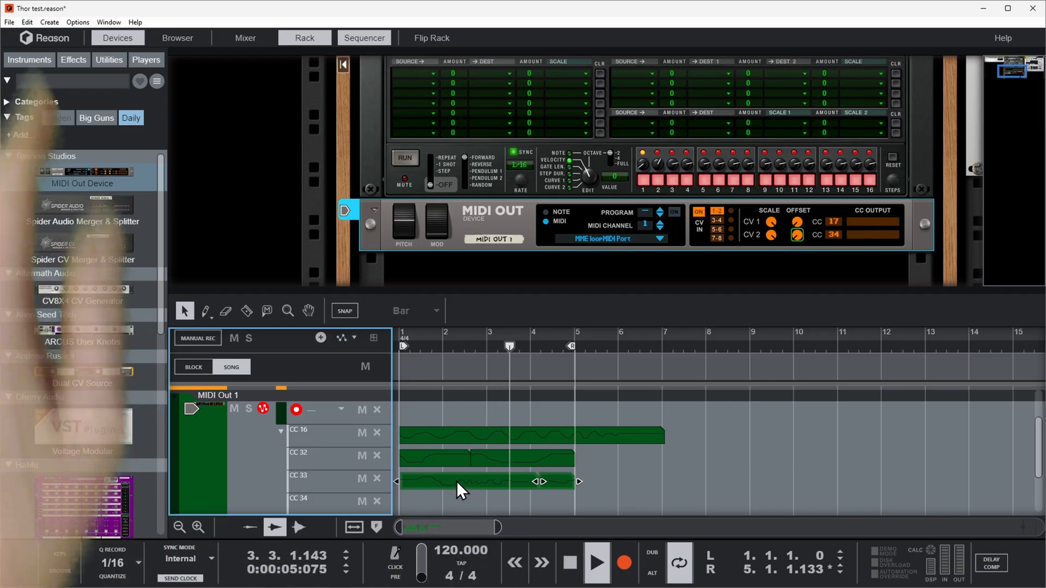
# Copy both CC 33 automation clips straight down onto the CC 34 lane, starting at bar 1, and clear the selection.
pyautogui.click(456, 480)
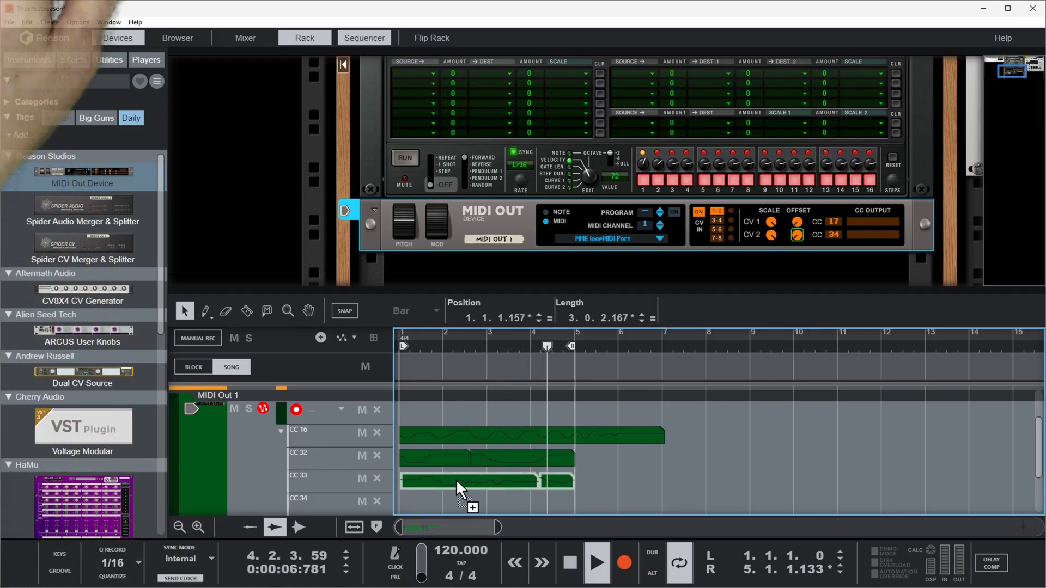
pyautogui.moveTo(455, 478); pyautogui.dragTo(456, 499)
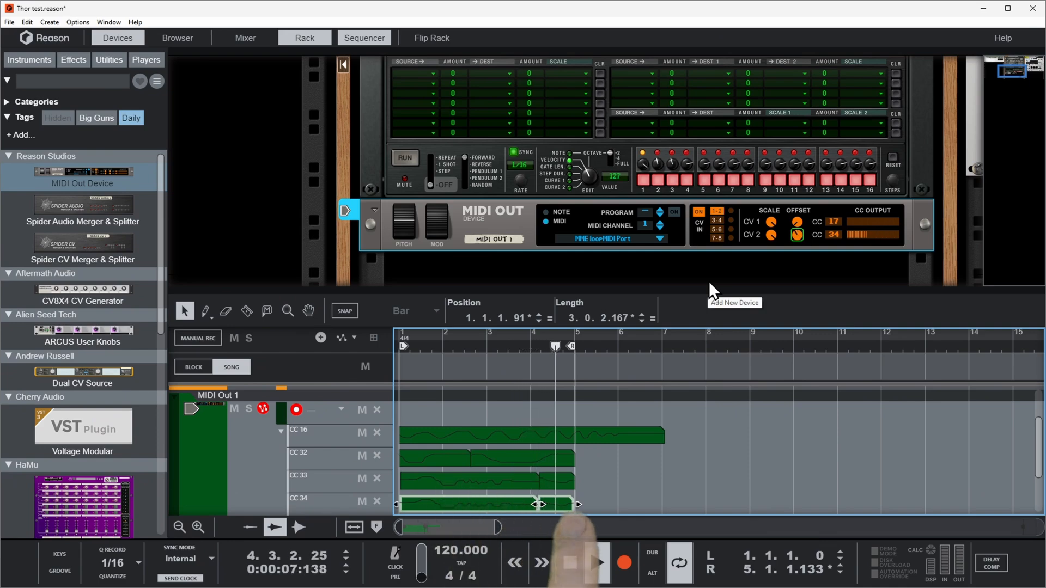
pyautogui.click(706, 478)
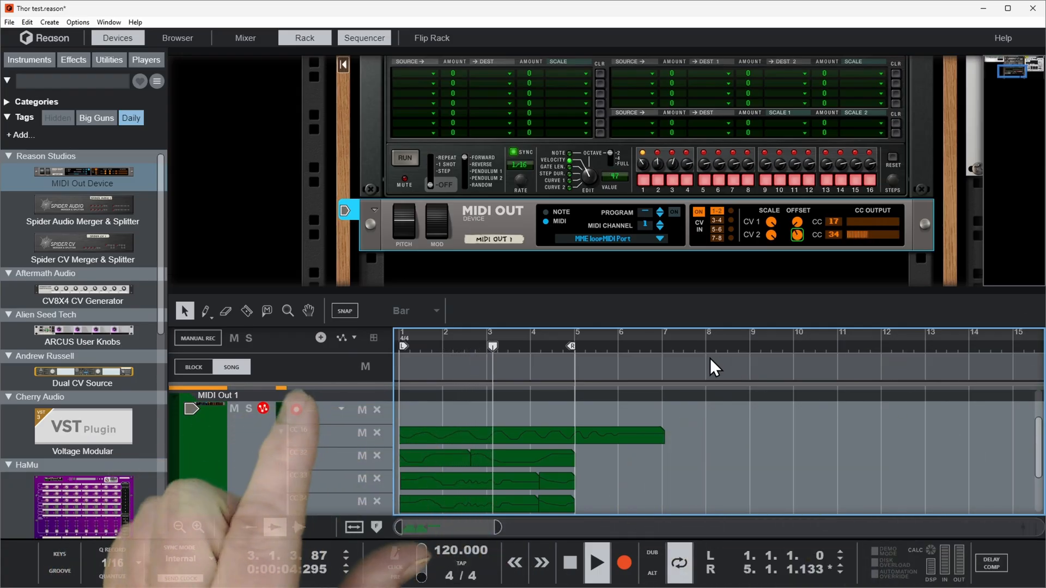
pyautogui.click(350, 339)
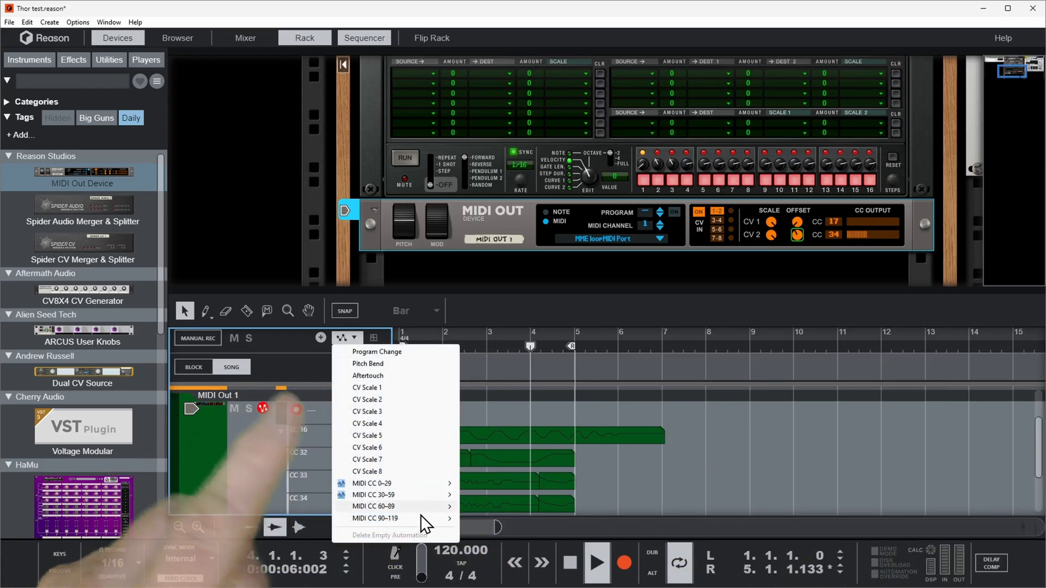
pyautogui.moveTo(404, 516)
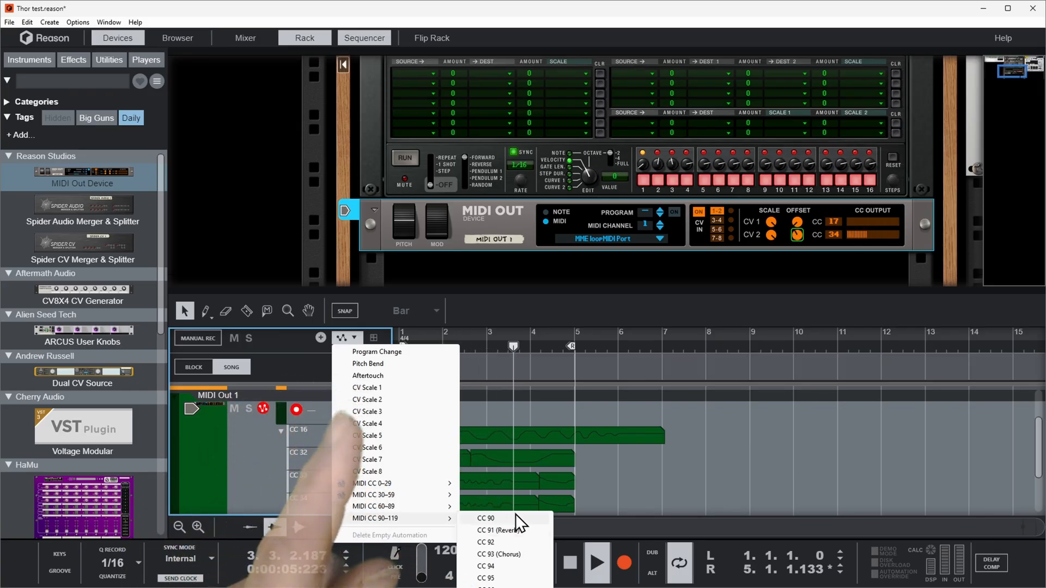
pyautogui.click(740, 416)
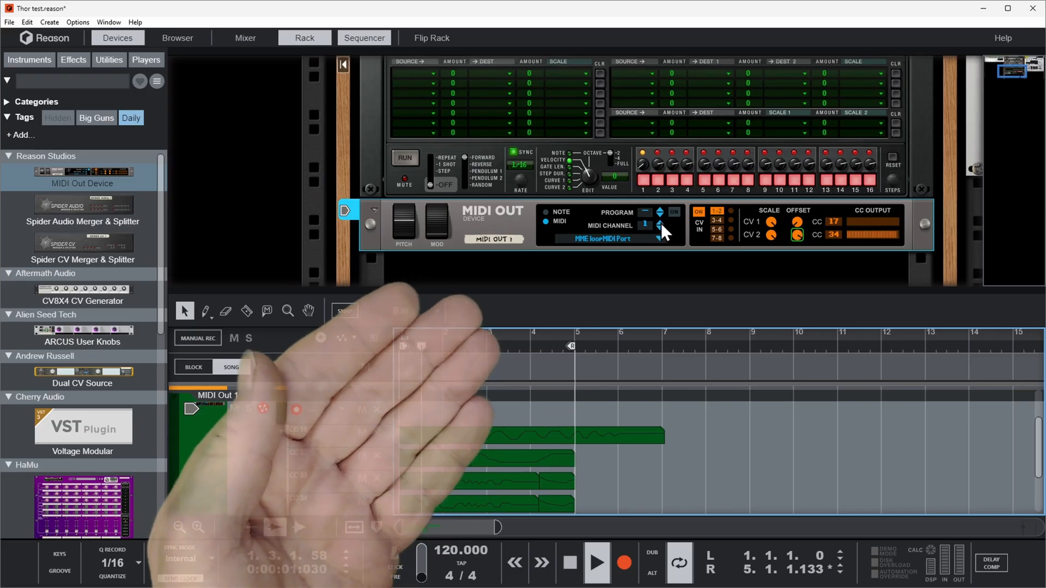
# Try MIDI channel 2 on the MIDI Out 1 device and step the channel back down.
pyautogui.click(660, 222)
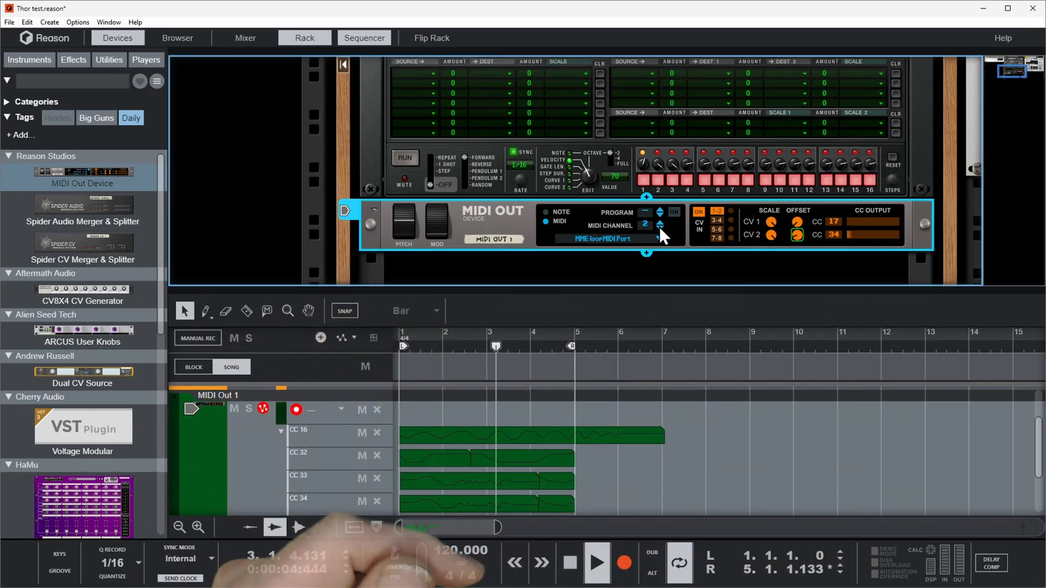
pyautogui.click(659, 227)
pyautogui.click(659, 227)
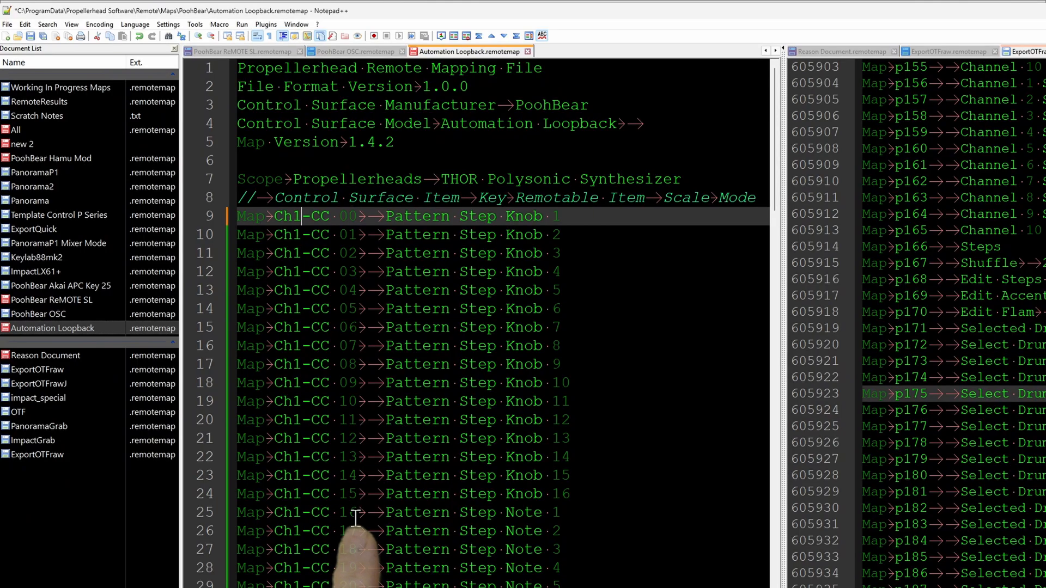
pyautogui.moveTo(386, 514); pyautogui.dragTo(546, 515)
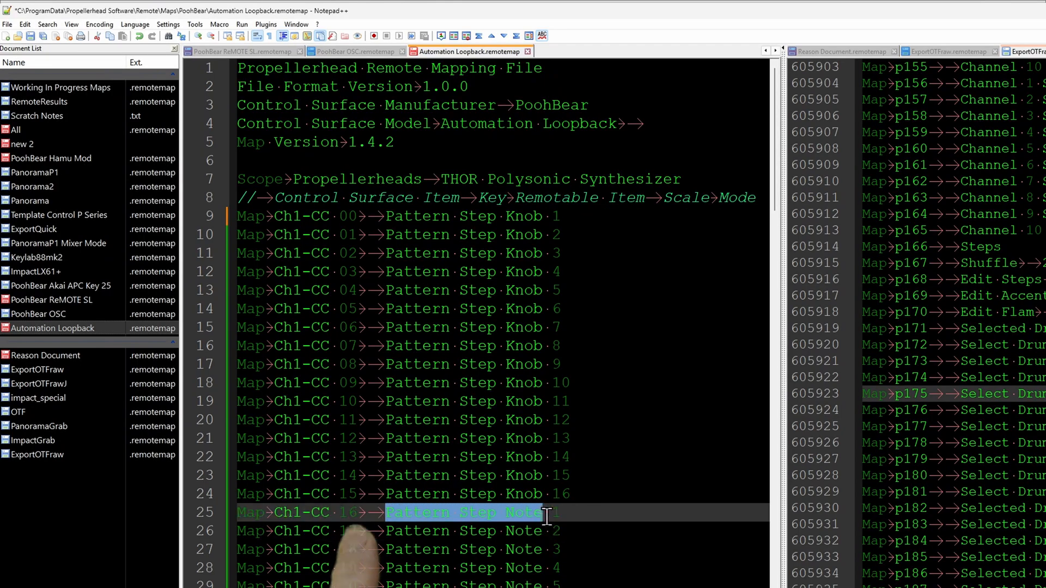
pyautogui.scroll(-7, 555, 520)
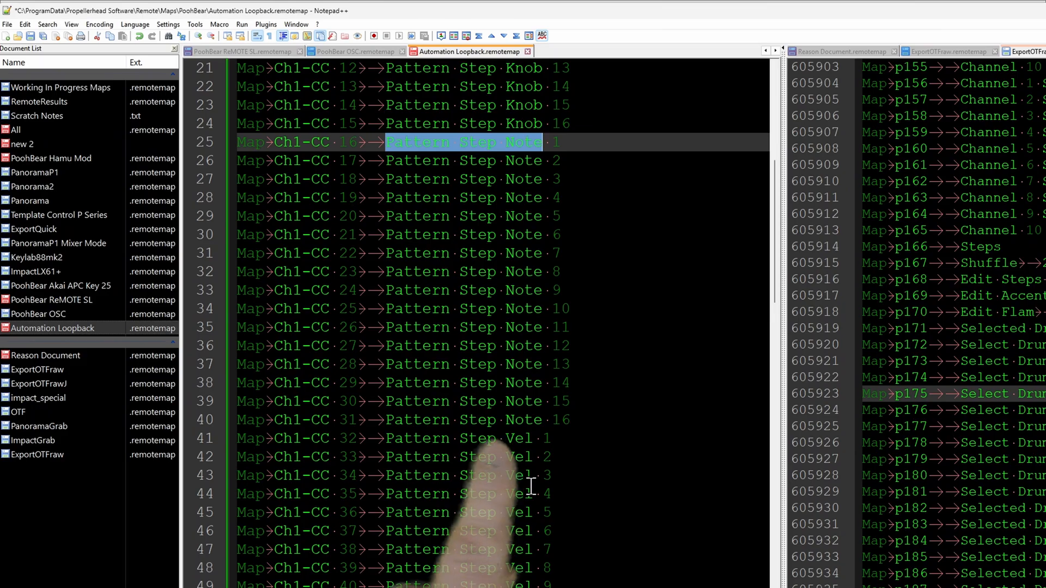
pyautogui.scroll(-4, 531, 485)
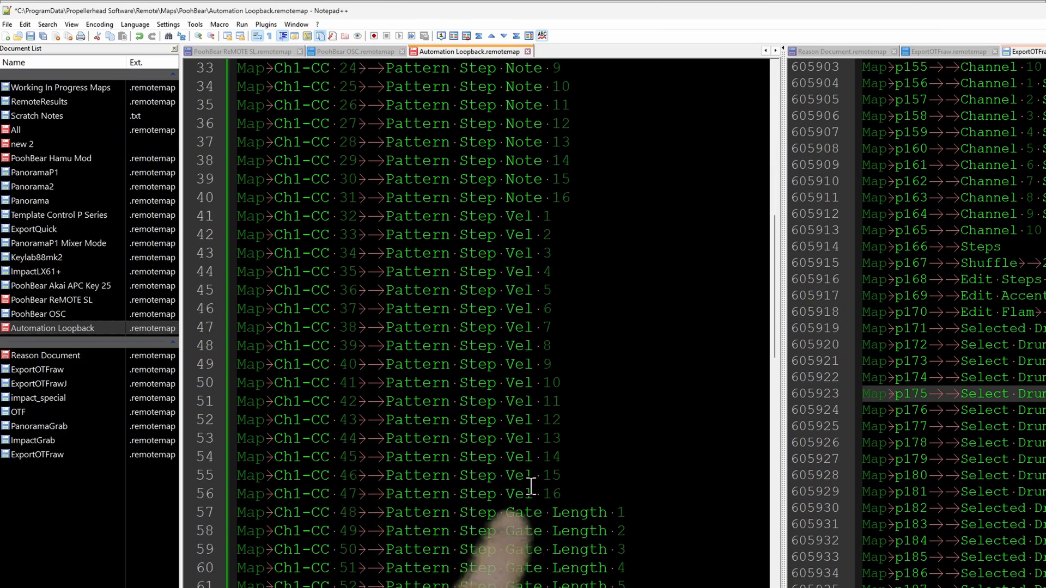
pyautogui.scroll(-8, 531, 485)
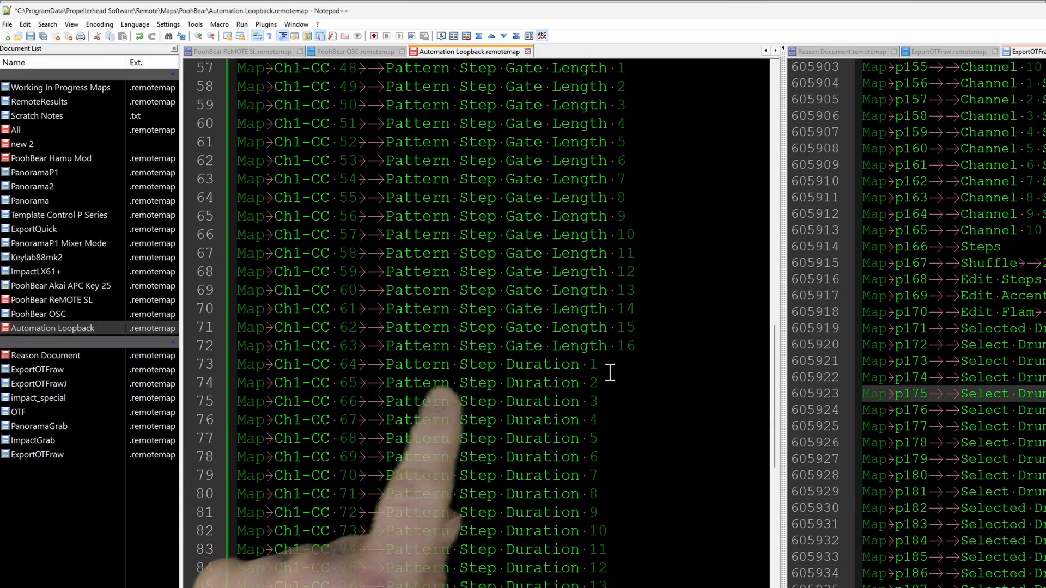
pyautogui.scroll(-5, 612, 370)
pyautogui.scroll(-4, 611, 376)
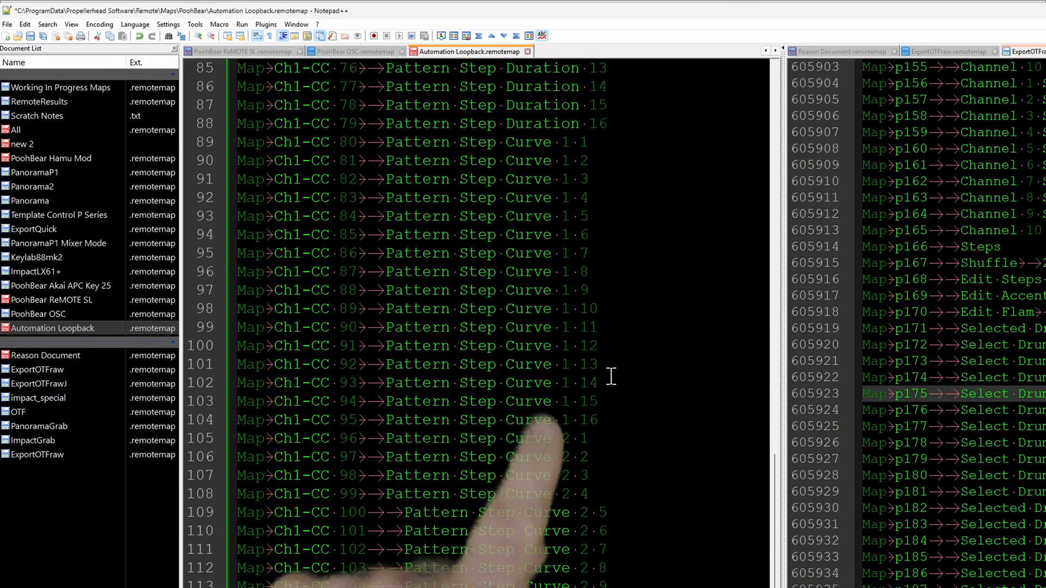
pyautogui.scroll(-3, 611, 375)
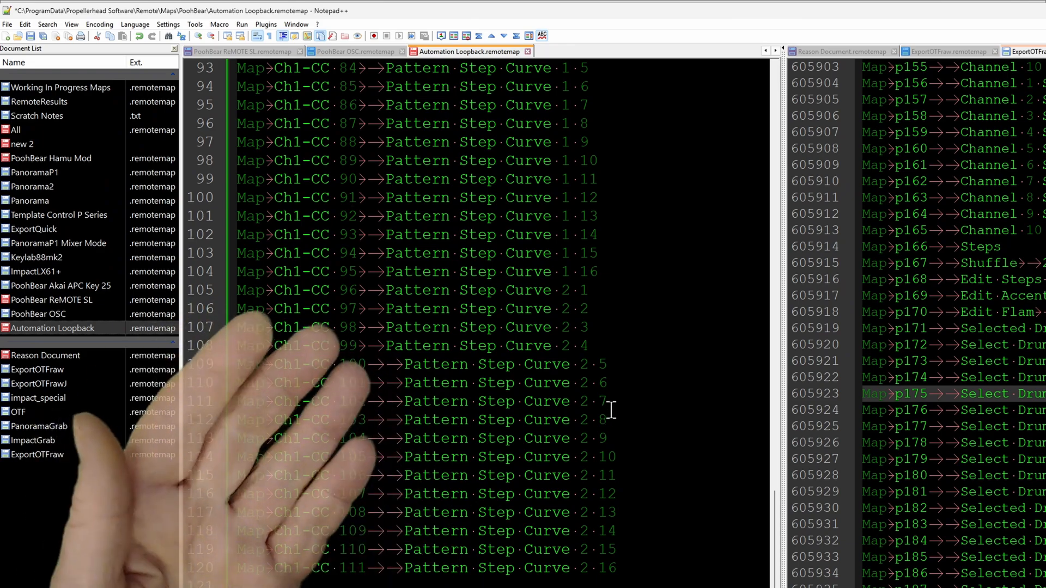
pyautogui.scroll(20, 611, 410)
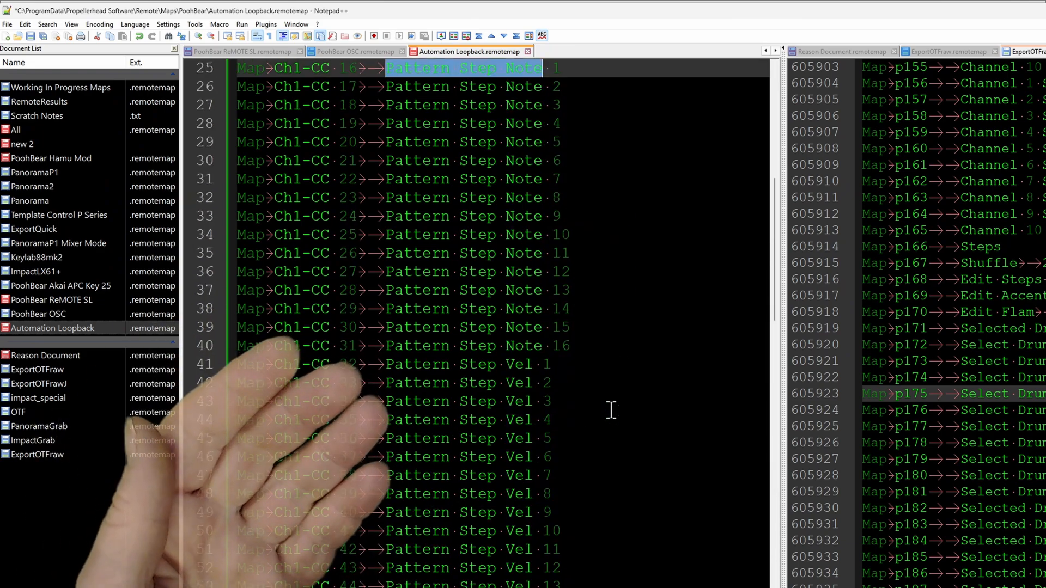
pyautogui.scroll(8, 611, 410)
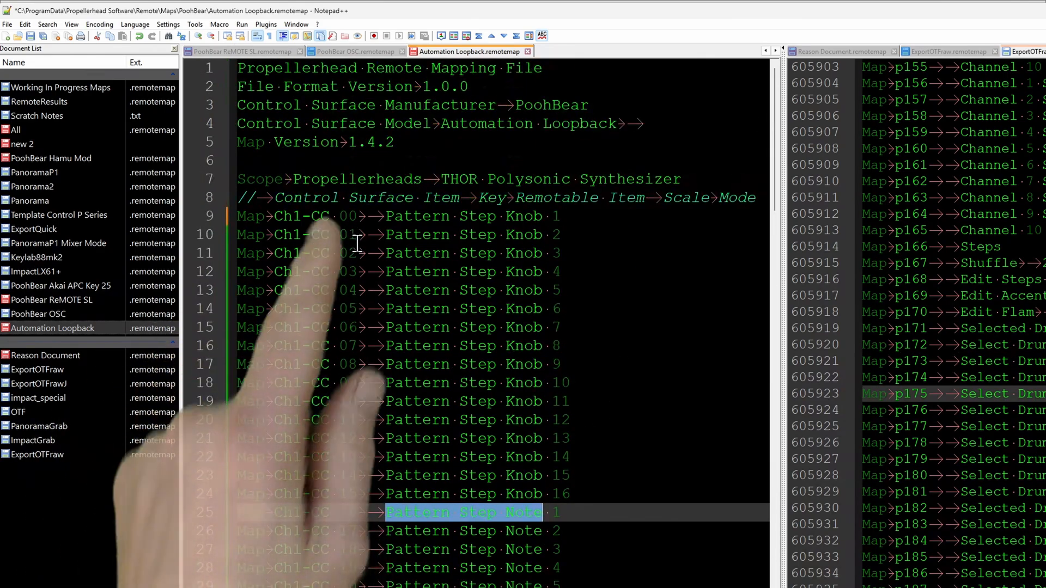
# Check the Ch1 channel prefix in the first Thor mapping and how far the mapping list extends.
pyautogui.click(300, 216)
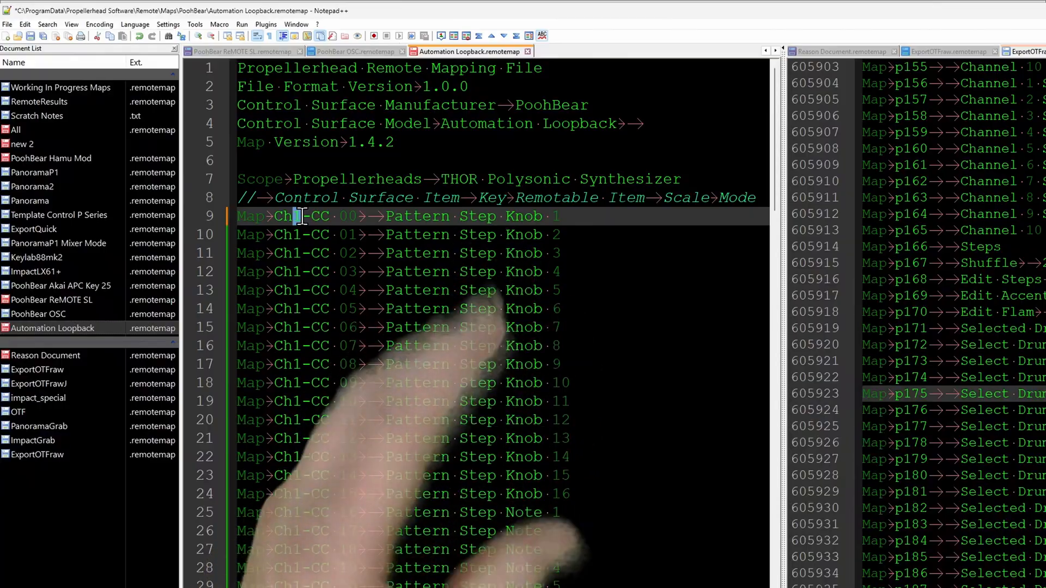
pyautogui.click(594, 235)
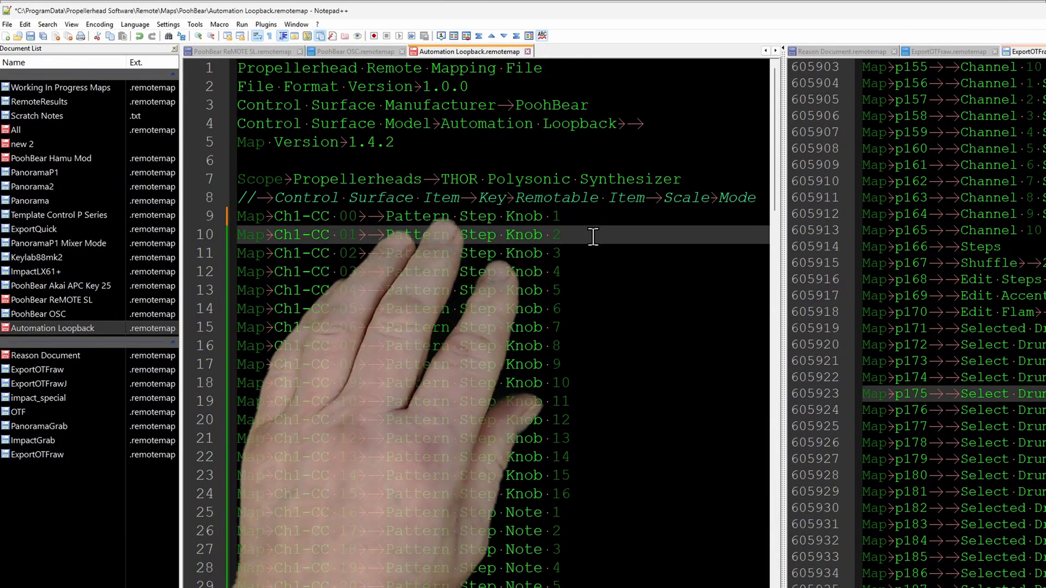
pyautogui.scroll(-20, 599, 327)
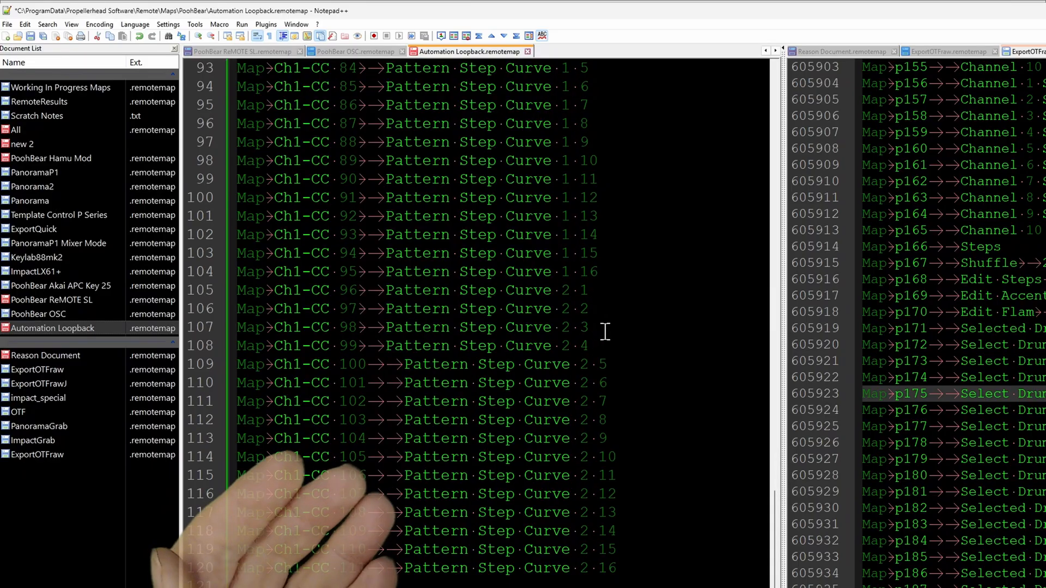
pyautogui.scroll(20, 604, 330)
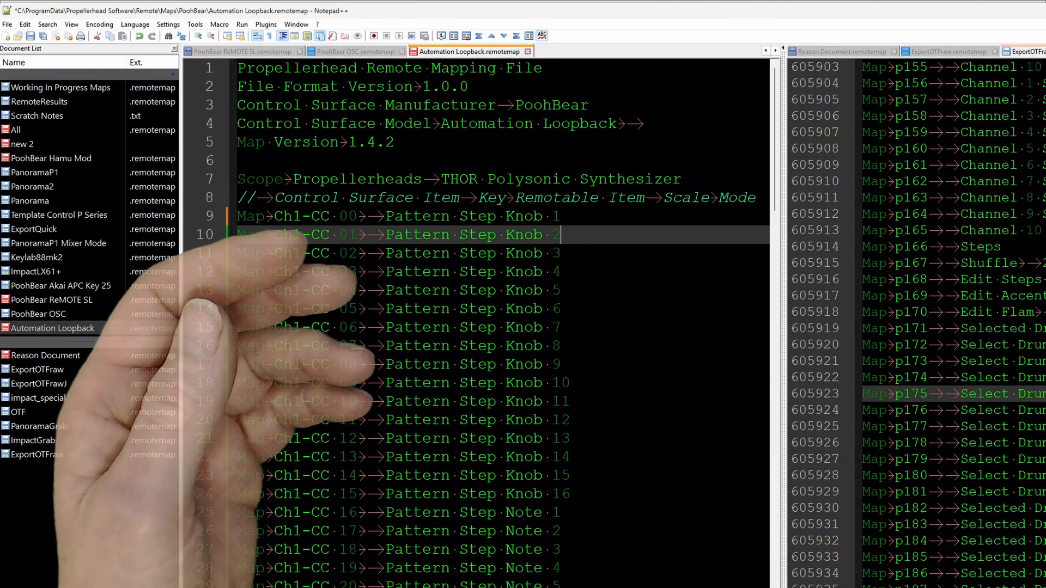
# Switch to Visual Studio Code and examine the per-channel CC item definitions in Automation Loopback.midicodec.
pyautogui.hotkey('alt', 'Tab')
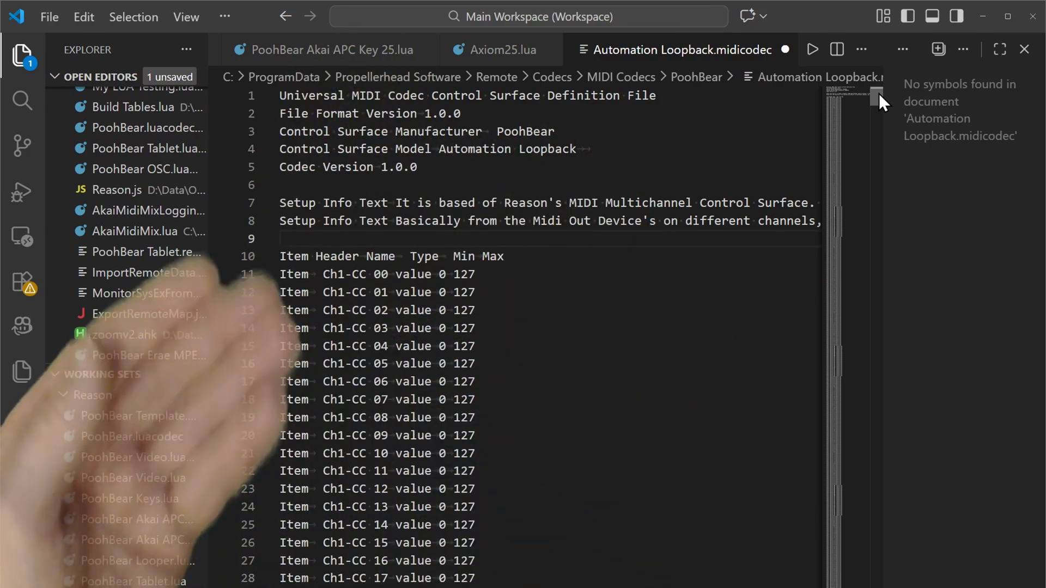
pyautogui.moveTo(878, 93); pyautogui.dragTo(867, 41)
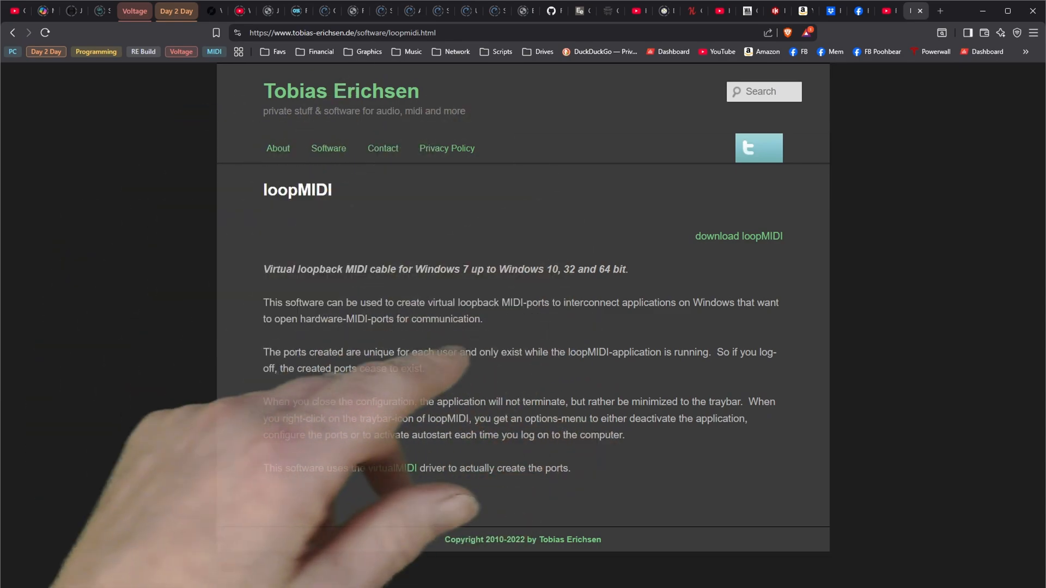
# Place the loopMIDI window over the loopMIDI web page and examine the first entries of its loopback port list.
pyautogui.moveTo(152, 583); pyautogui.dragTo(382, 169)
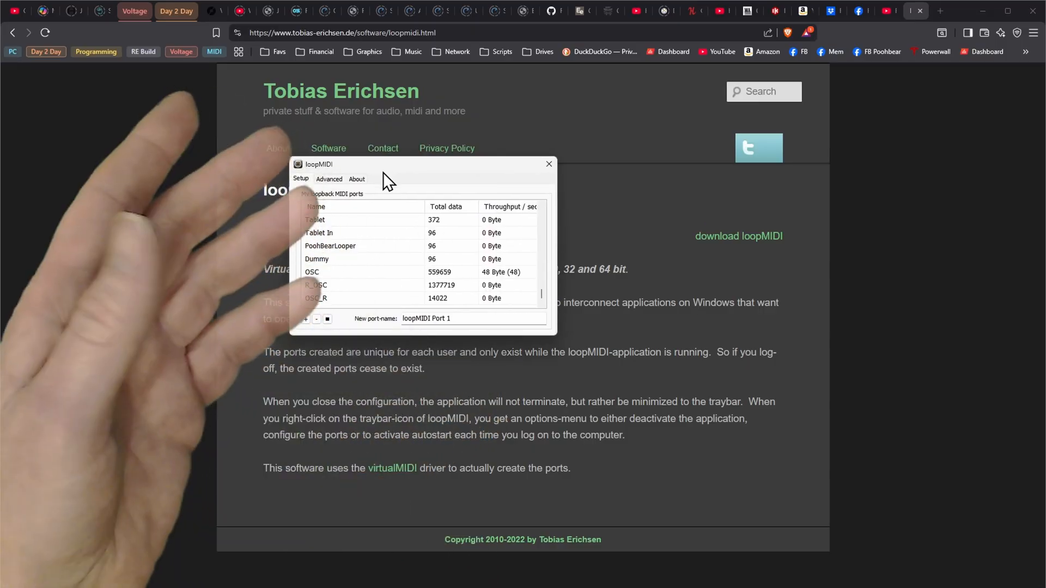
pyautogui.moveTo(544, 272); pyautogui.dragTo(550, 205)
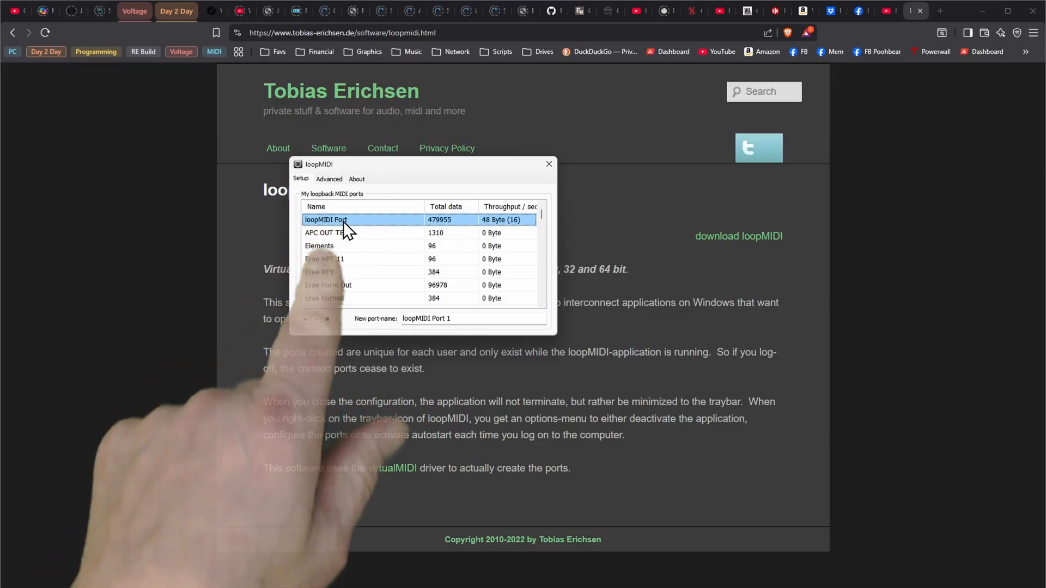
# Create a loopback MIDI port named fred and remove it from the port list.
pyautogui.click(459, 320)
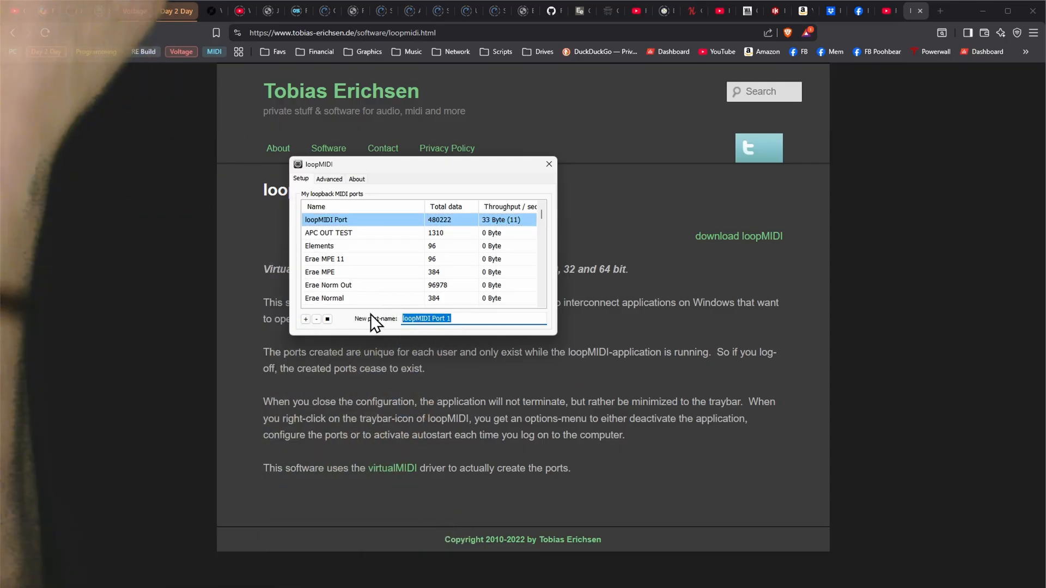
pyautogui.write('fred')
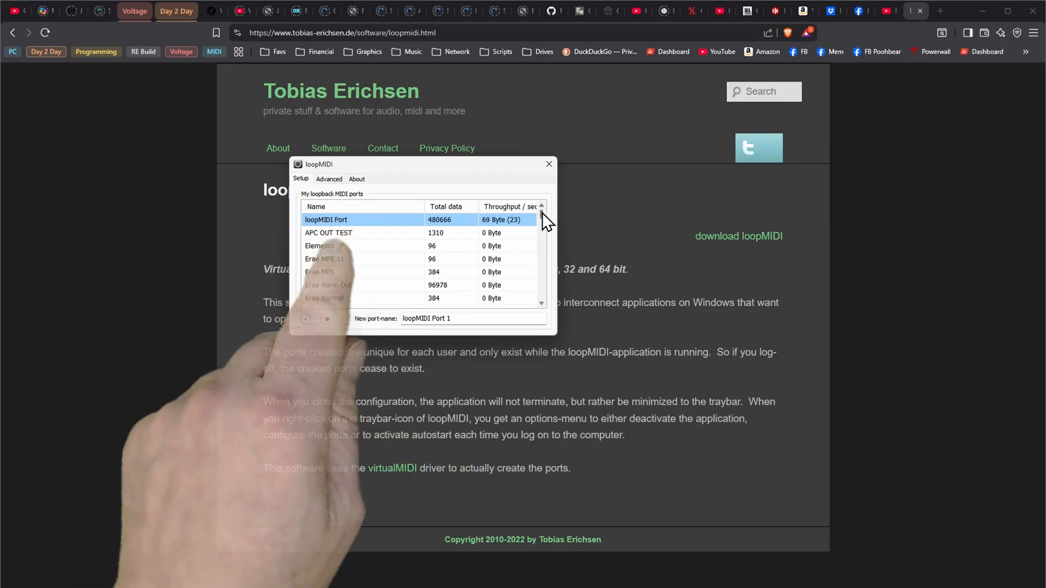
pyautogui.moveTo(542, 212); pyautogui.dragTo(540, 306)
pyautogui.click(323, 301)
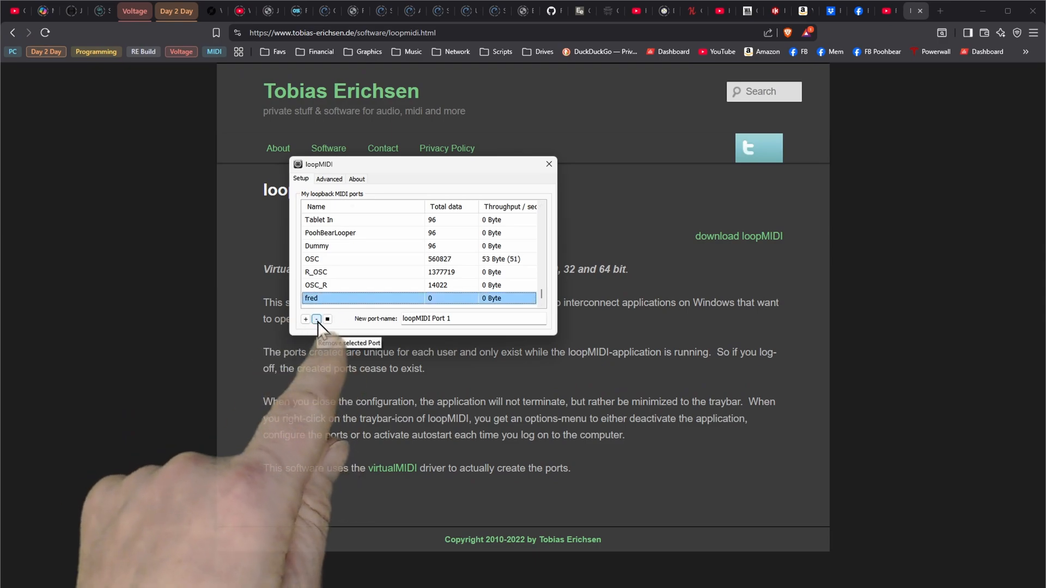
pyautogui.click(316, 320)
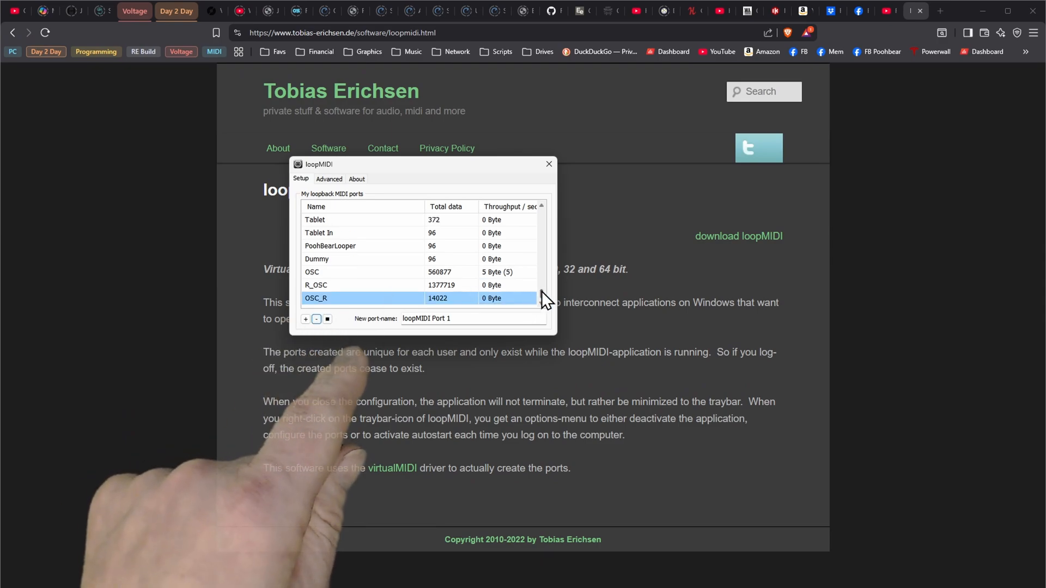
# Select the port named loopMIDI Port in the loopback port list.
pyautogui.scroll(5, 544, 200)
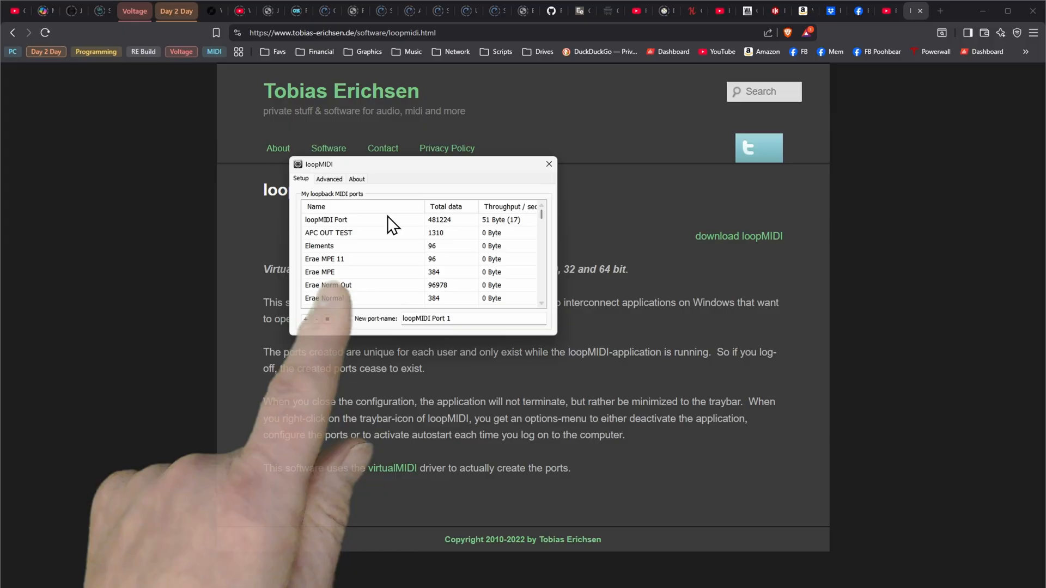
pyautogui.click(335, 220)
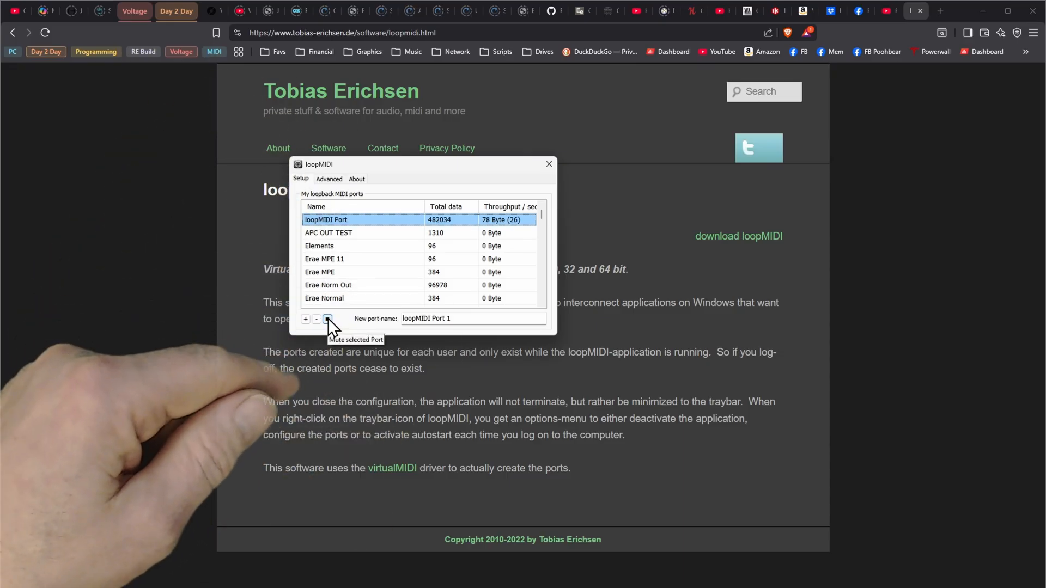
# Mute the selected loopMIDI Port and unmute it again.
pyautogui.click(328, 318)
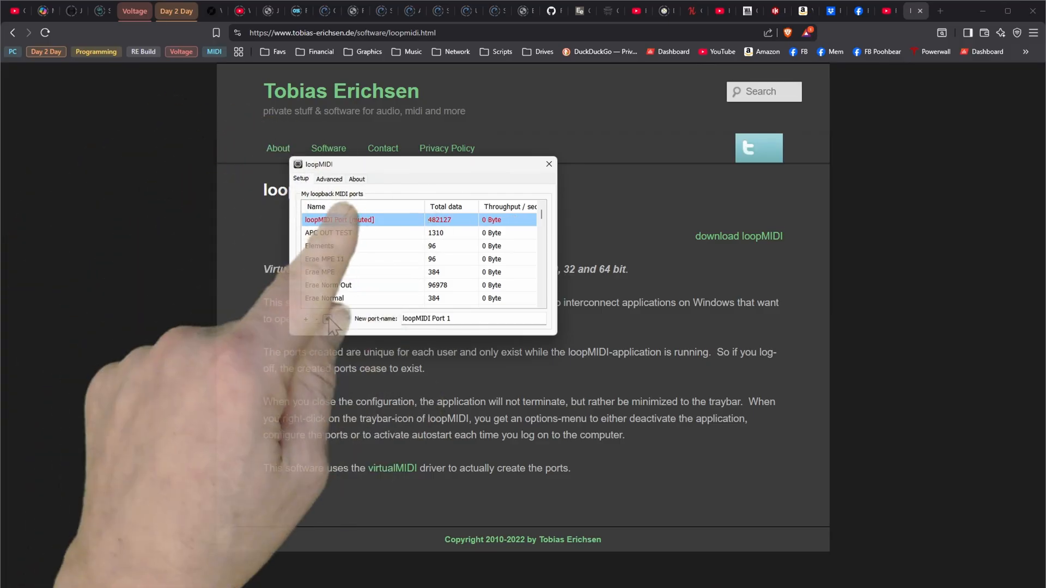
pyautogui.click(327, 319)
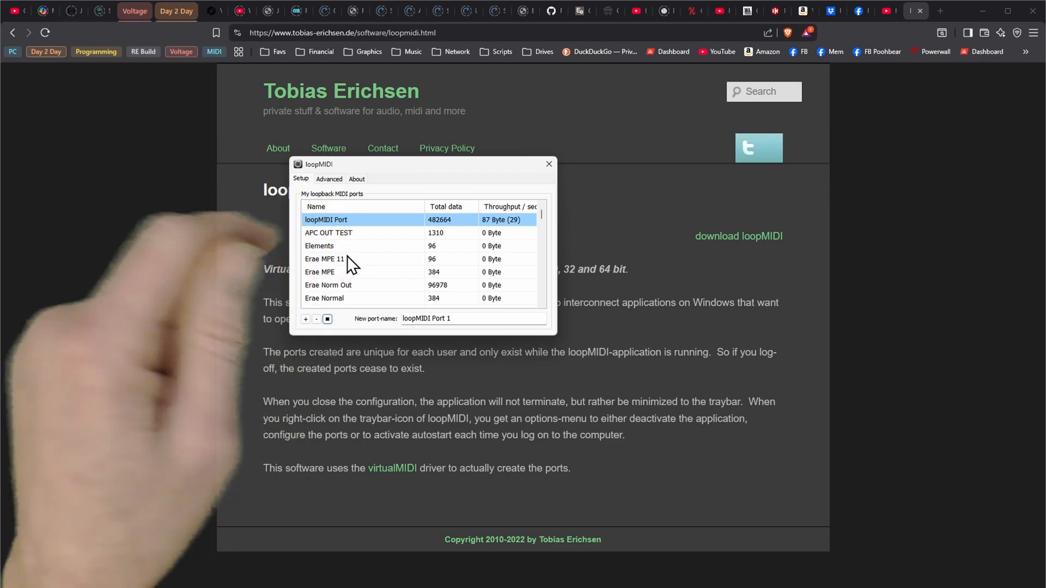
# Look through loopMIDI's Advanced settings and About information, return to the port setup and close the window.
pyautogui.click(332, 179)
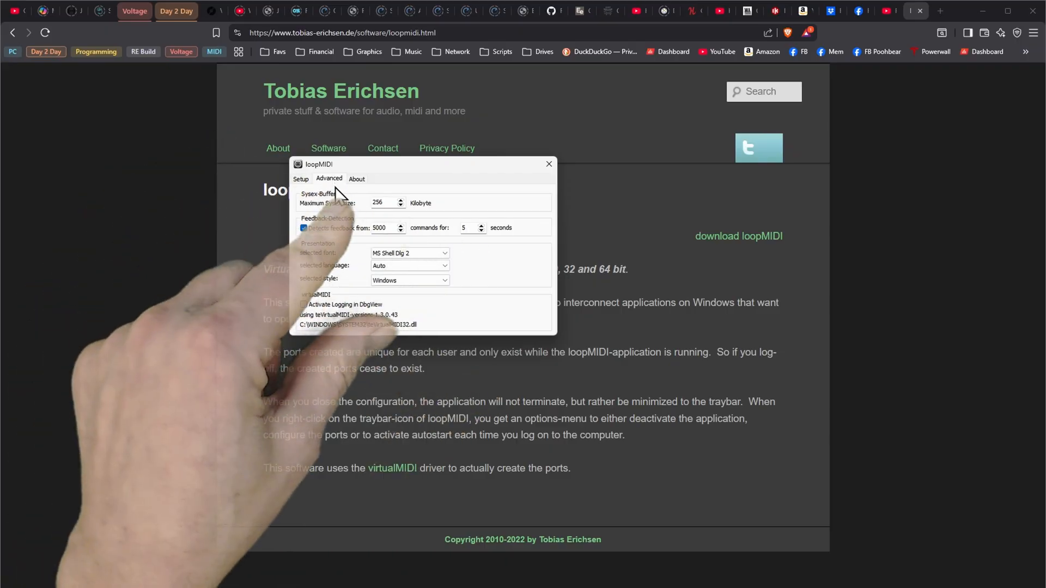
pyautogui.click(360, 180)
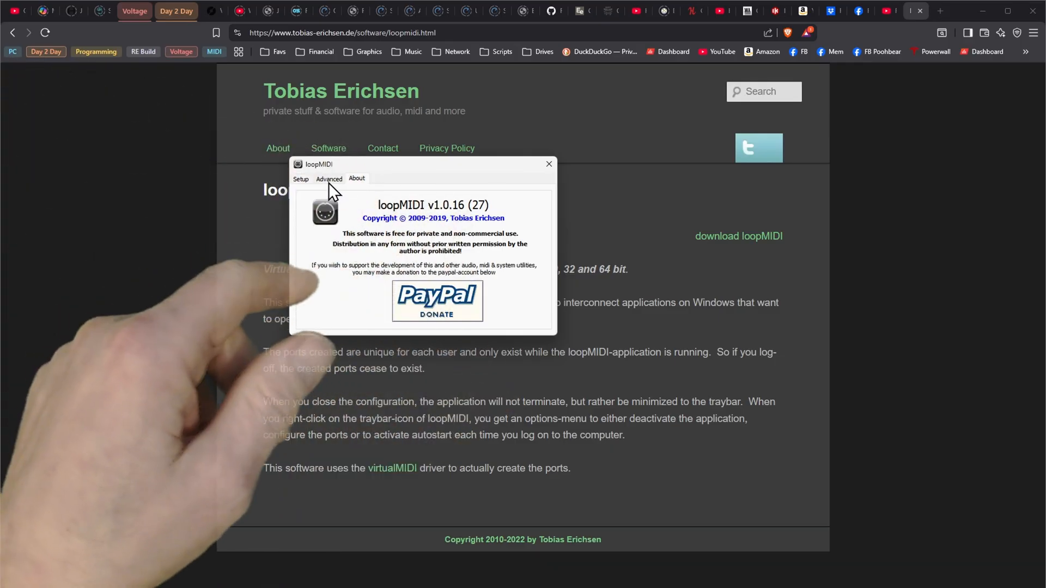
pyautogui.click(329, 179)
pyautogui.click(299, 179)
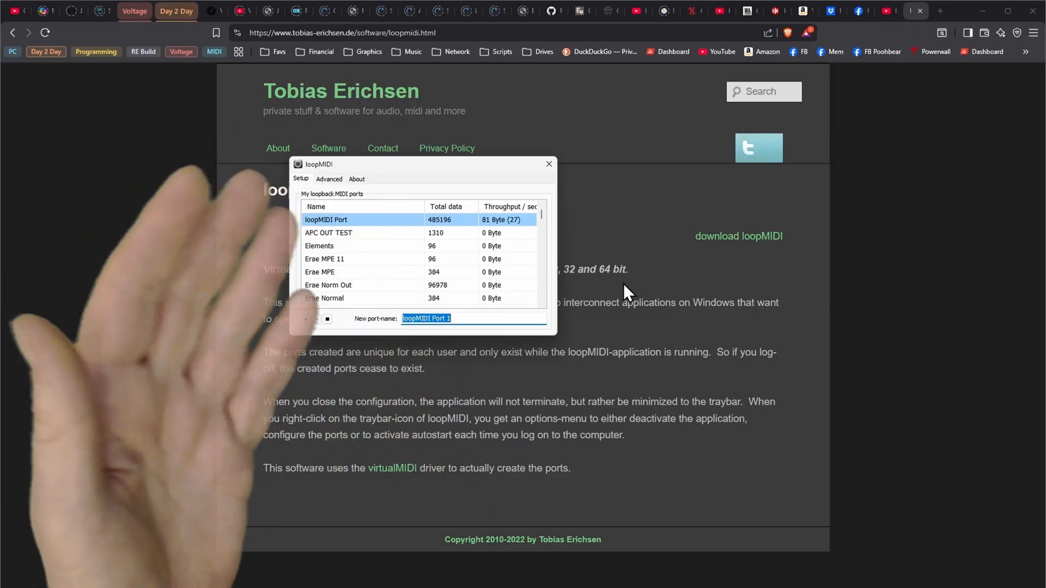
pyautogui.moveTo(473, 161); pyautogui.dragTo(533, 249)
pyautogui.press('Escape')
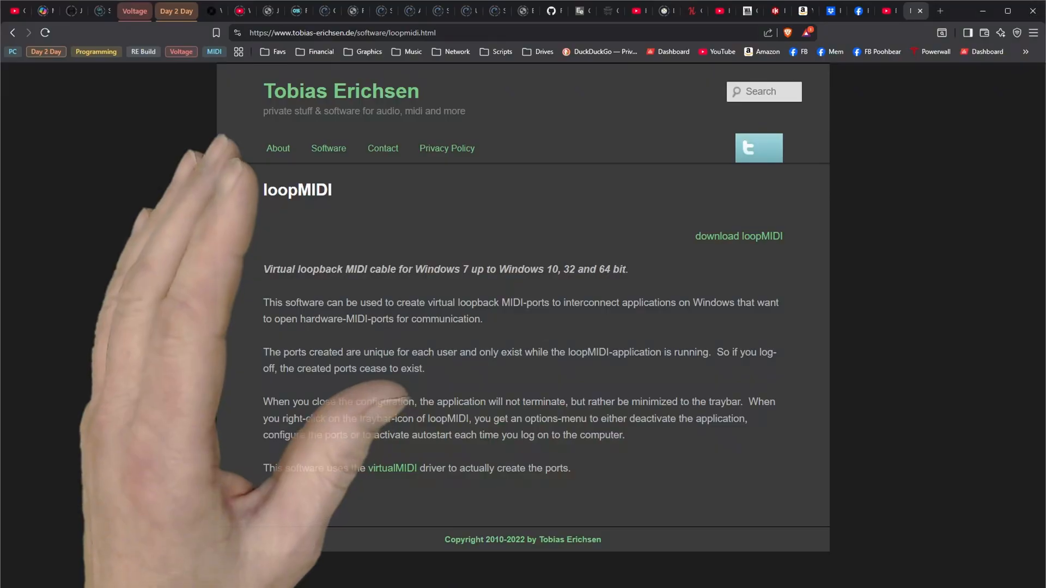
# Switch to the shared Dropbox folder, examine the PoohBear folder inside MIDI Codecs and return to the top Remote folder.
pyautogui.click(830, 11)
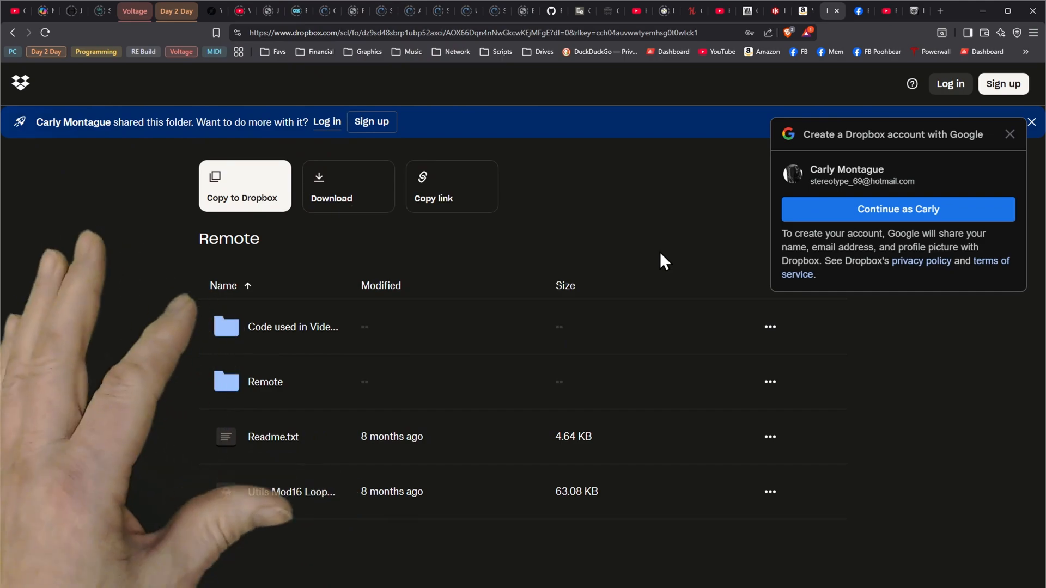
pyautogui.moveTo(625, 387)
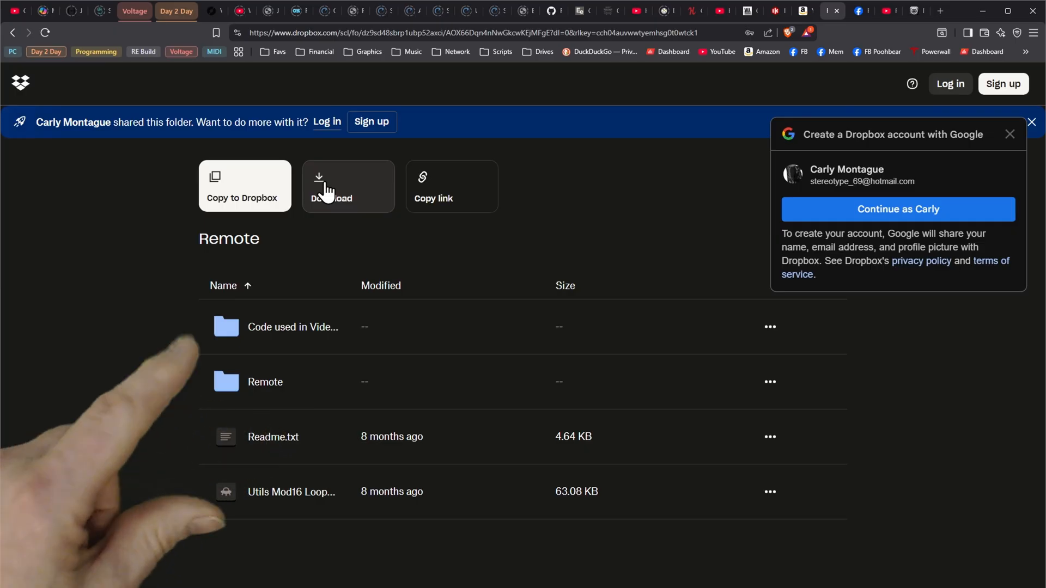
pyautogui.click(259, 381)
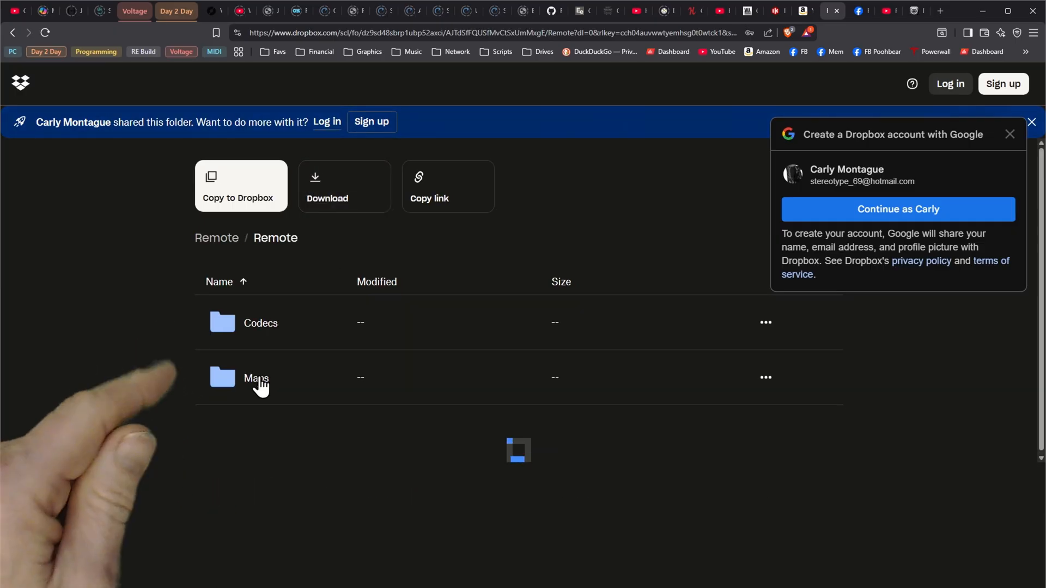
pyautogui.click(269, 333)
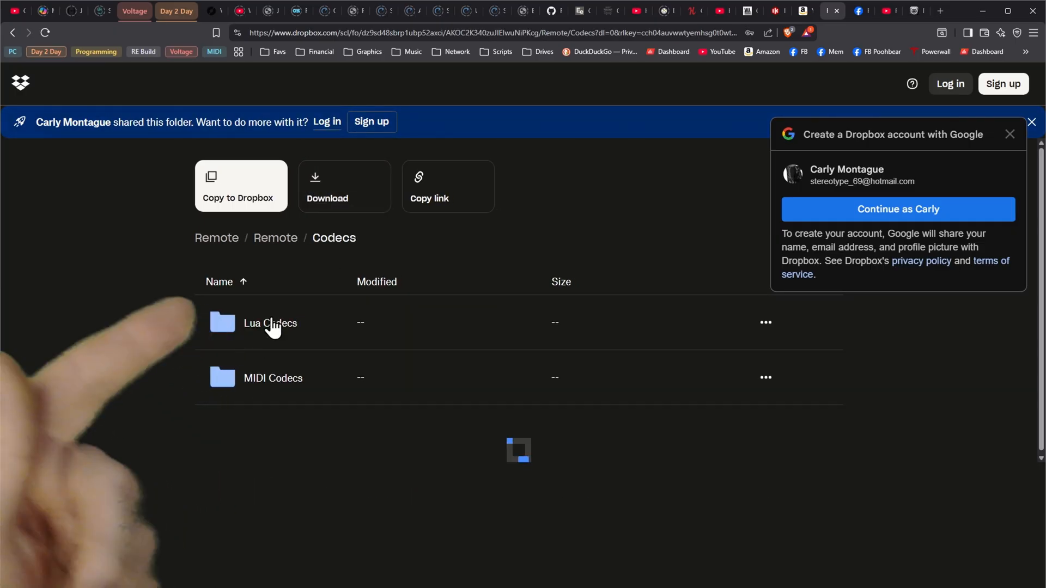
pyautogui.click(273, 385)
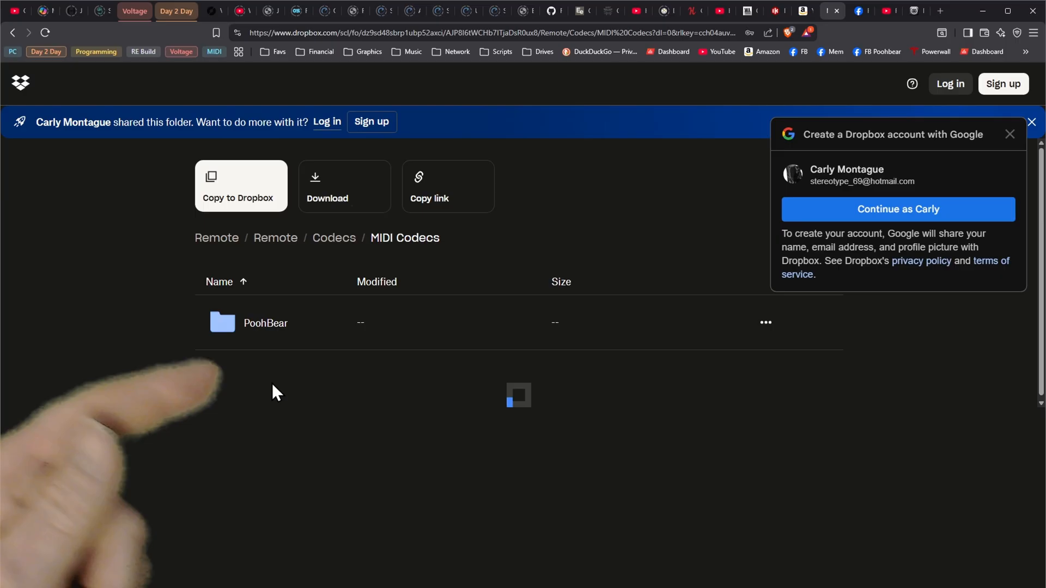
pyautogui.click(275, 332)
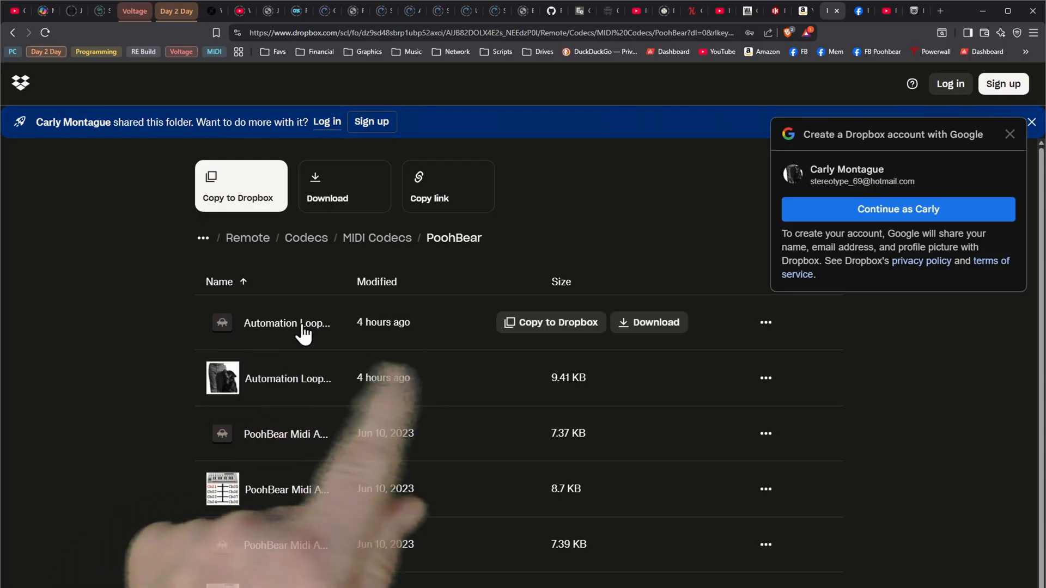
pyautogui.click(265, 245)
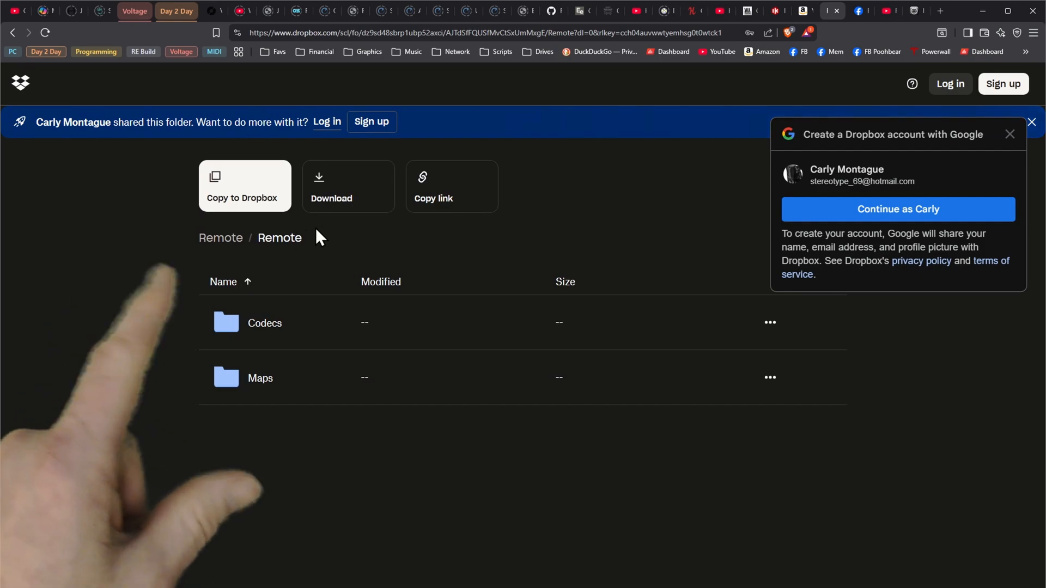
pyautogui.click(224, 241)
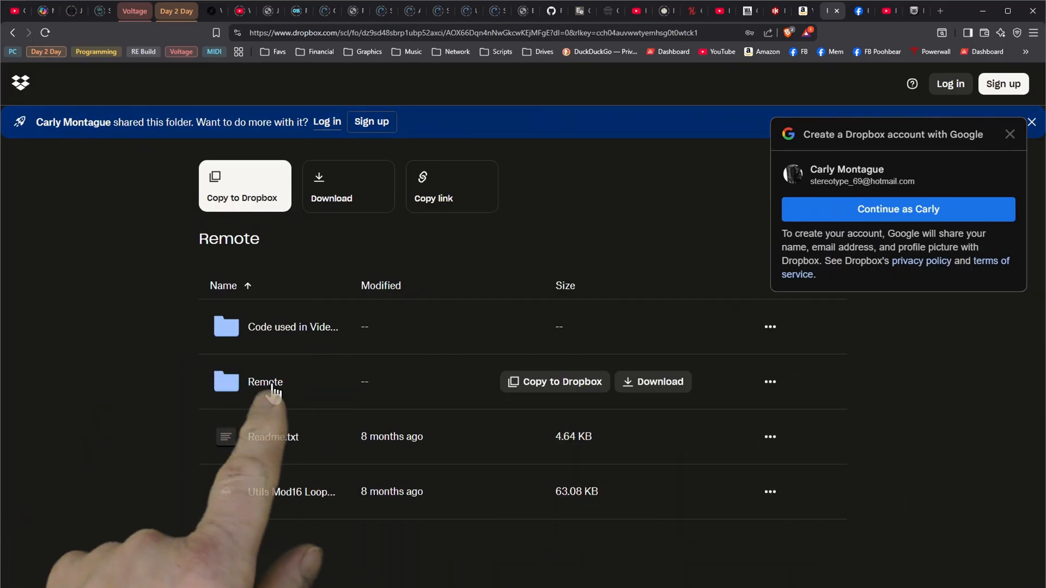
# Browse through Remote and Codecs to the PoohBear folder inside Lua Codecs and examine its files.
pyautogui.click(265, 382)
pyautogui.click(267, 324)
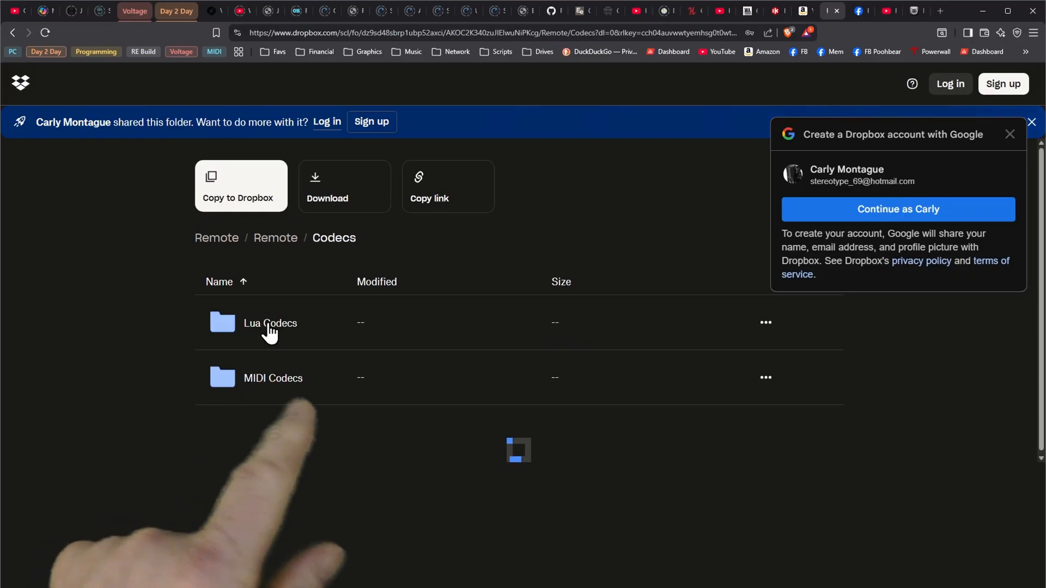
pyautogui.click(269, 323)
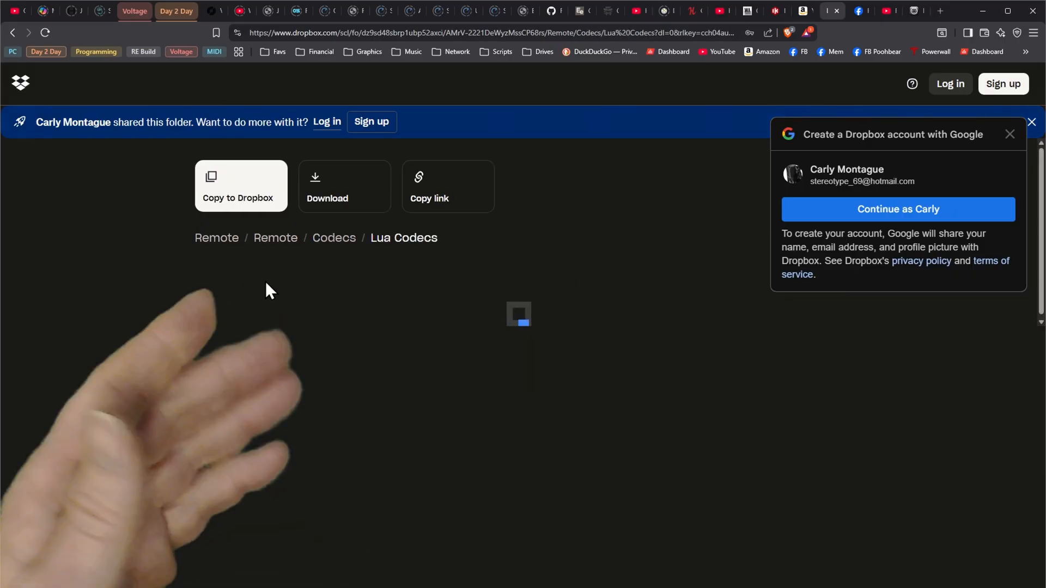
pyautogui.click(296, 325)
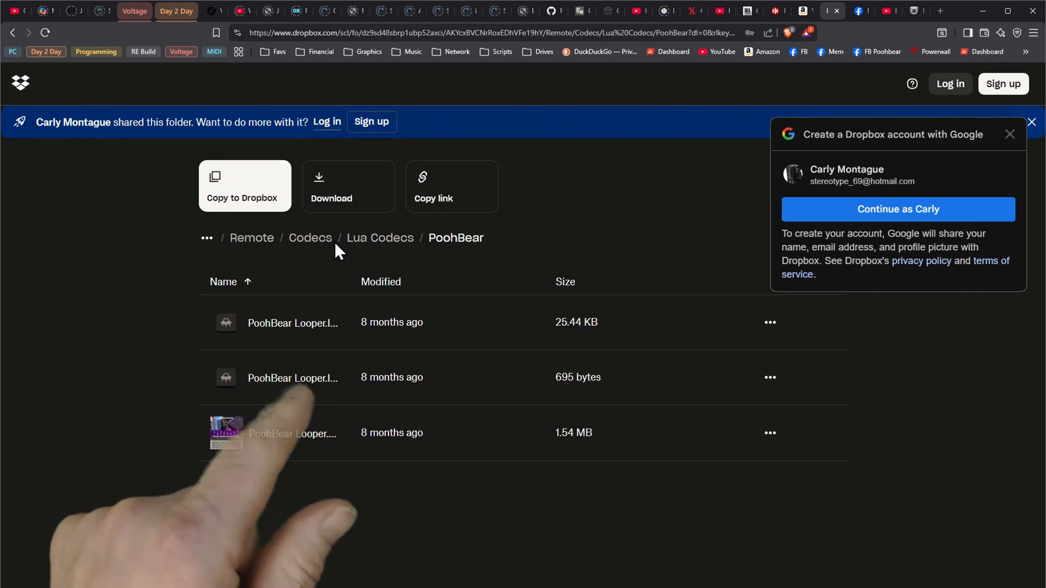
# Go back up to Codecs, open the PoohBear folder inside MIDI Codecs and look through its whole file list.
pyautogui.click(352, 238)
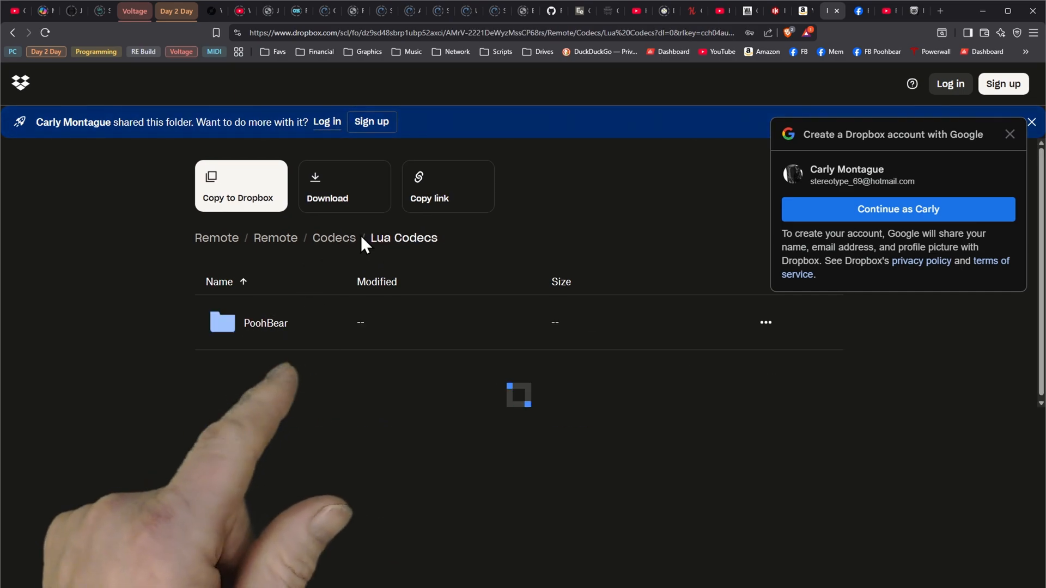
pyautogui.click(327, 241)
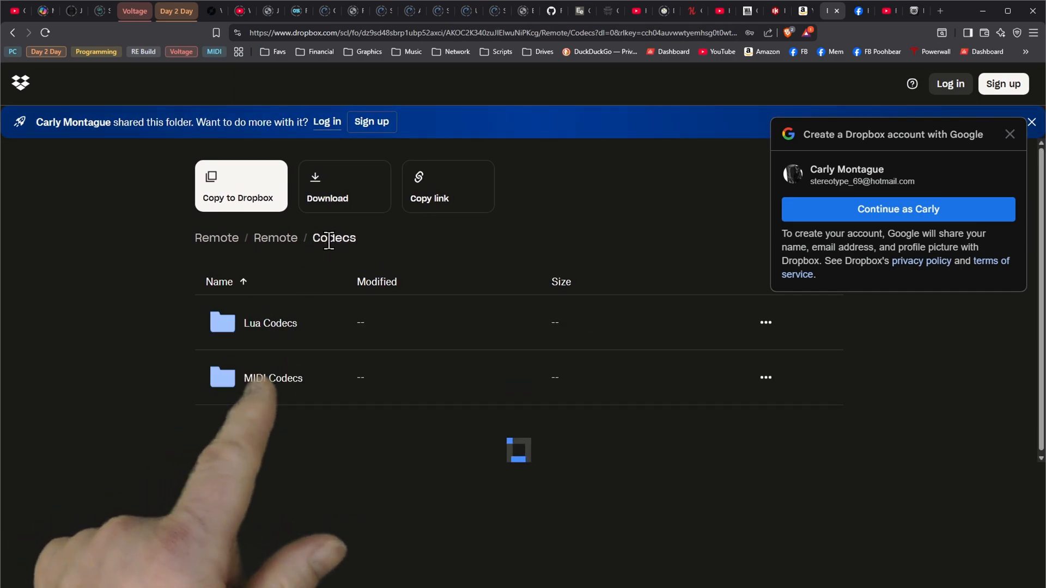
pyautogui.click(289, 378)
pyautogui.click(278, 333)
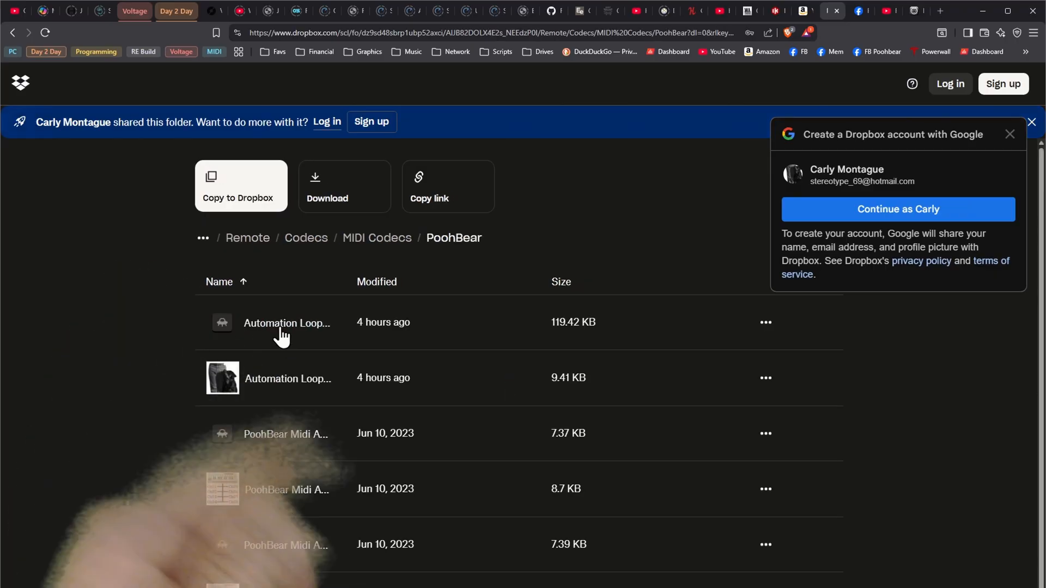
pyautogui.scroll(-3, 291, 405)
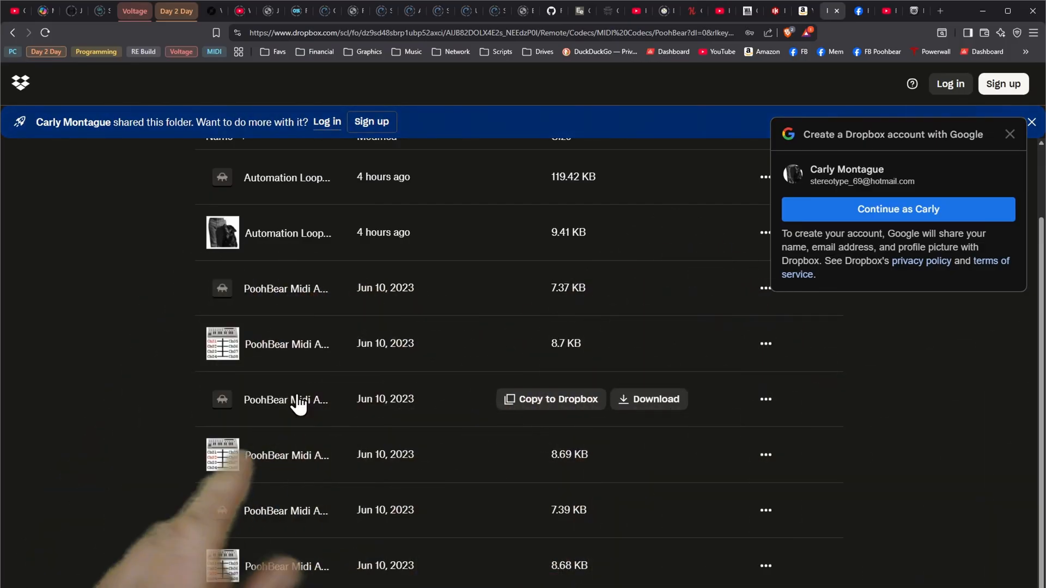
pyautogui.scroll(-3, 306, 407)
pyautogui.scroll(5, 305, 414)
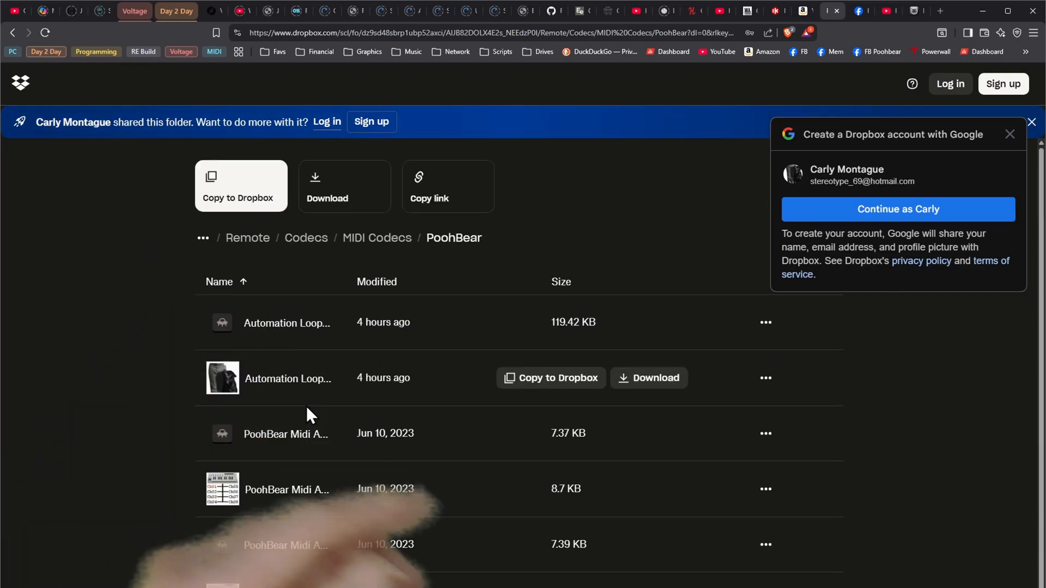
# Return to the top Remote folder, view the contents of Code used in Videos and leave that folder again.
pyautogui.click(250, 240)
pyautogui.click(214, 239)
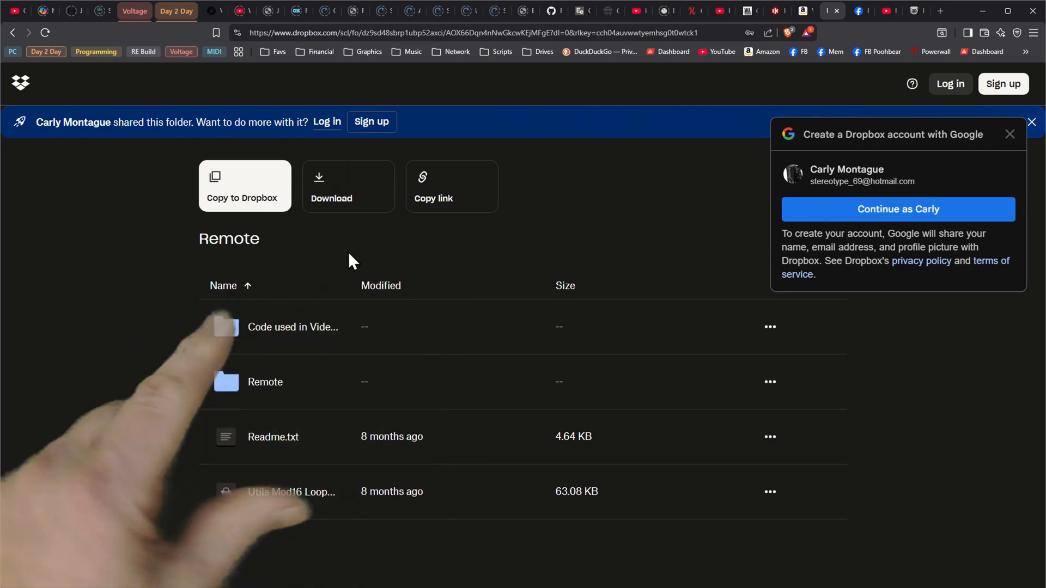
pyautogui.click(304, 326)
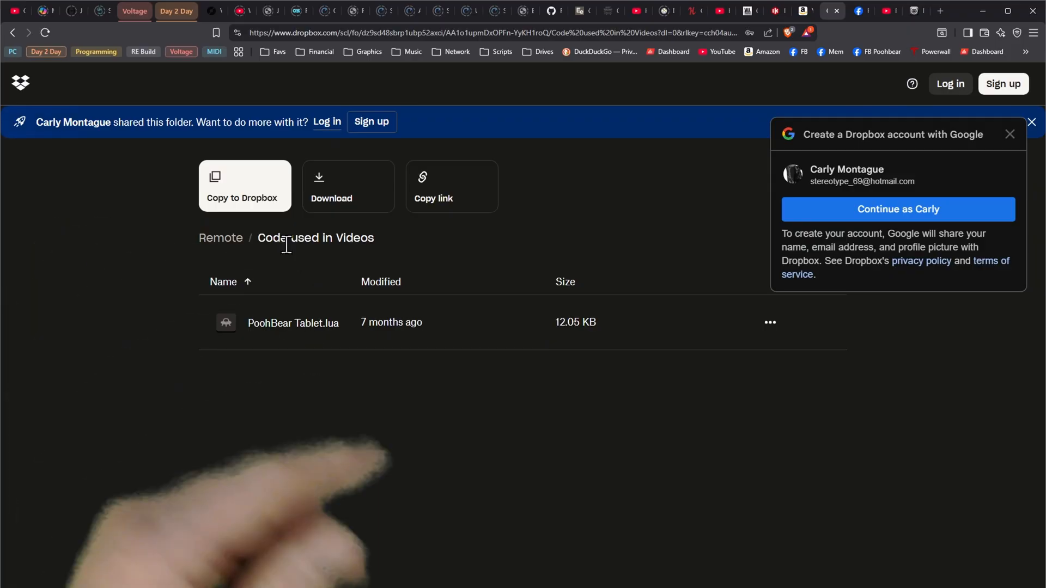
pyautogui.click(216, 237)
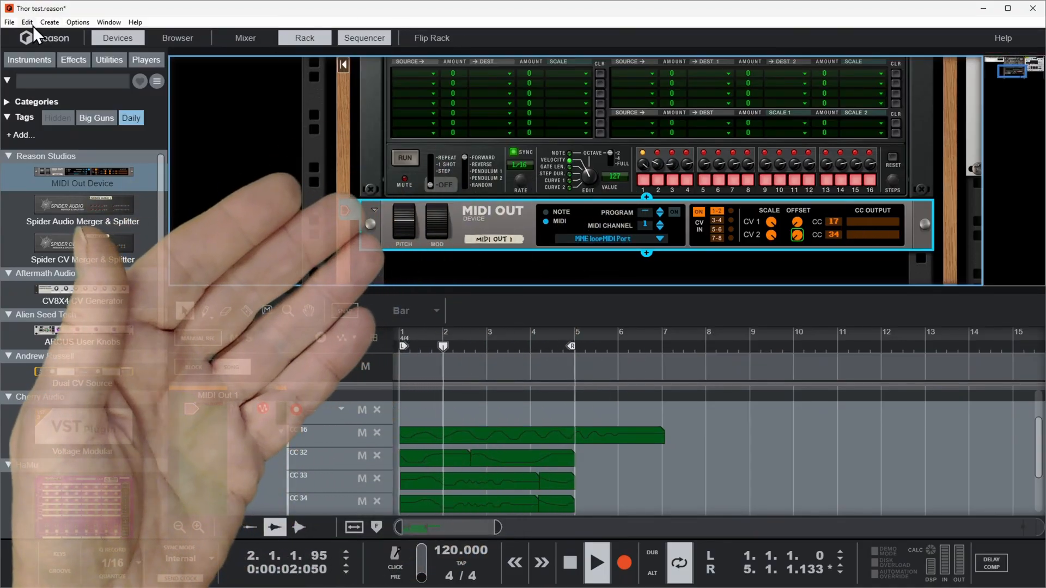
# Open Reason's MIDI preferences and move the Preferences window aside.
pyautogui.click(31, 25)
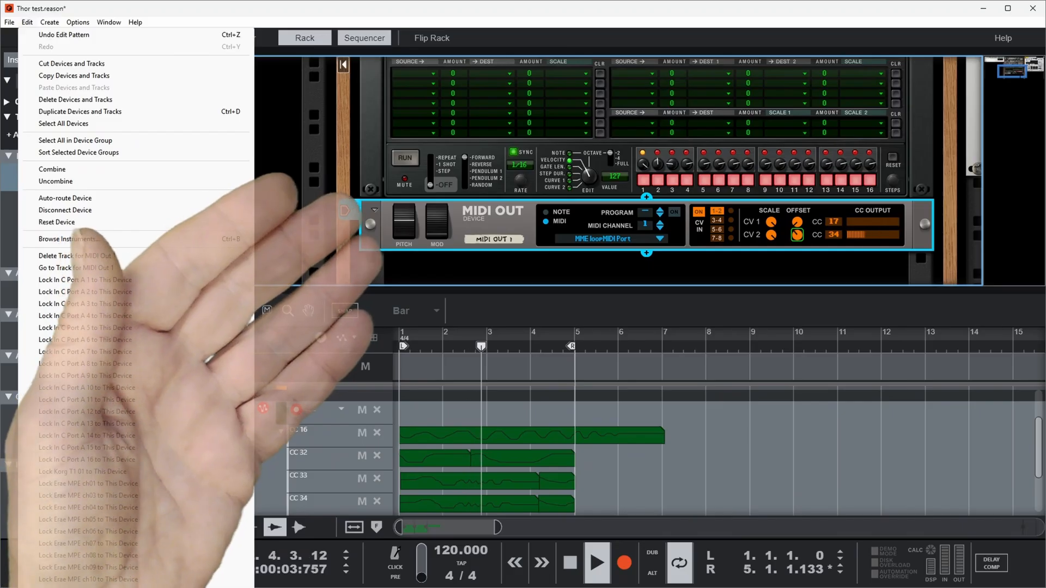
pyautogui.click(65, 586)
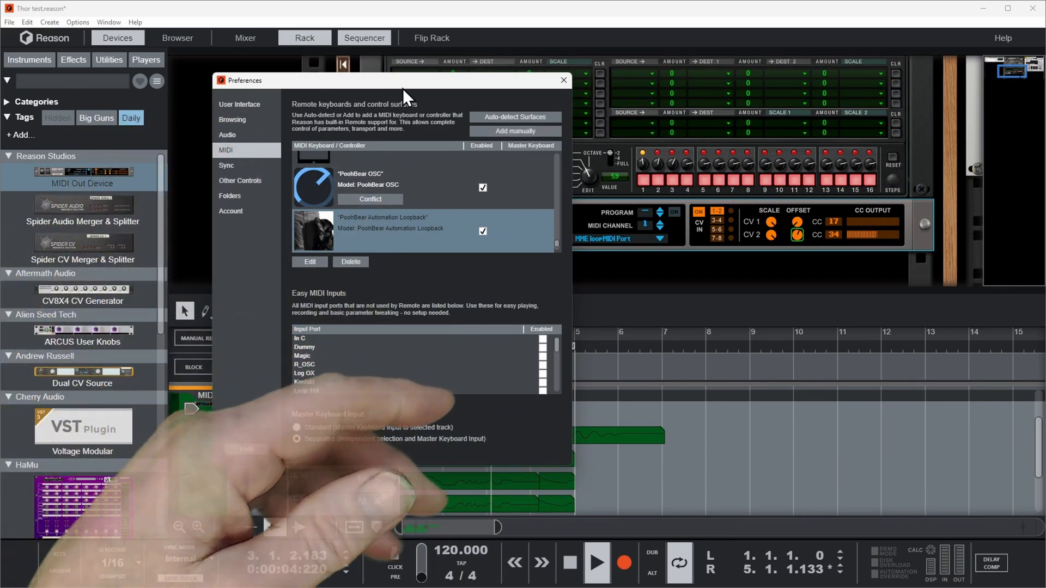
pyautogui.moveTo(403, 86); pyautogui.dragTo(737, 128)
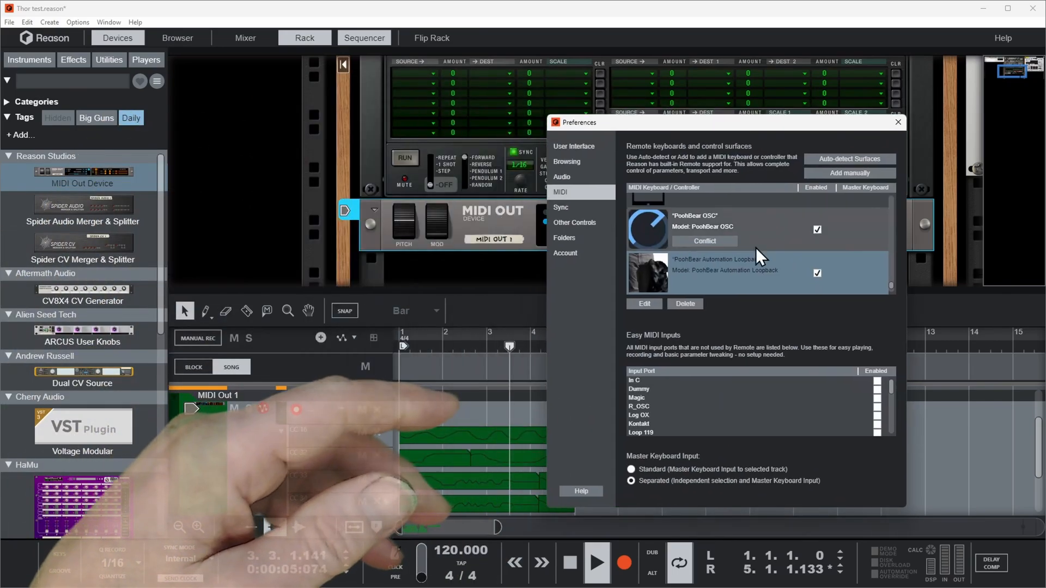
# Set the MIDI input of the PoohBear Automation Loopback surface to Magic and close the Preferences window.
pyautogui.click(637, 304)
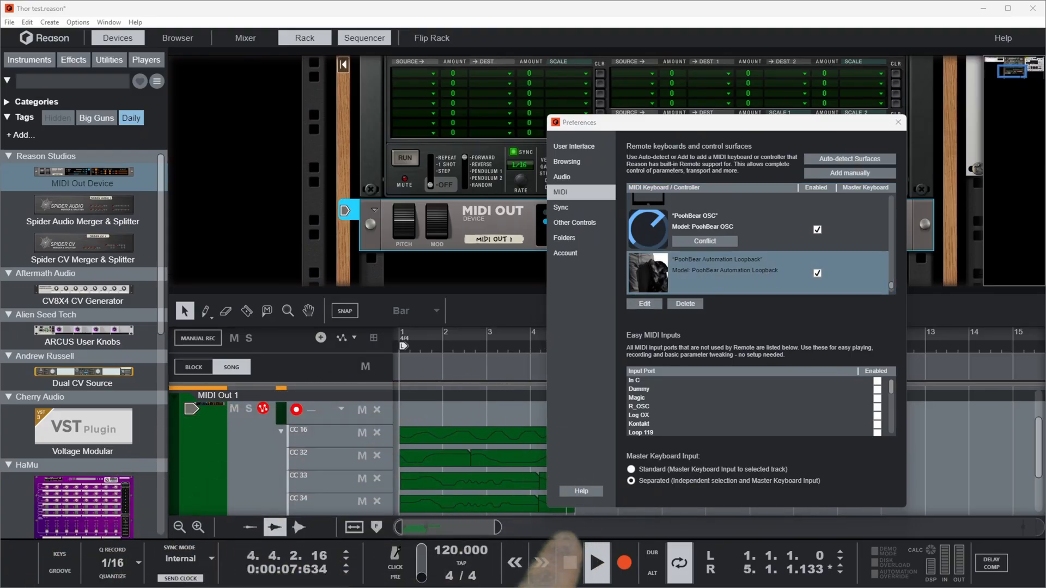
pyautogui.moveTo(324, 208); pyautogui.dragTo(341, 191)
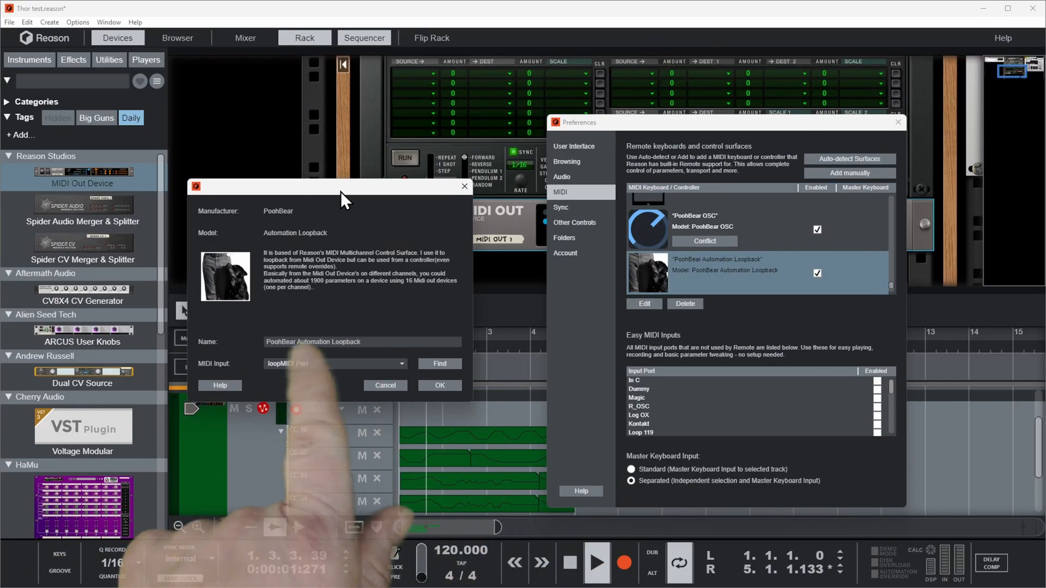
pyautogui.click(402, 363)
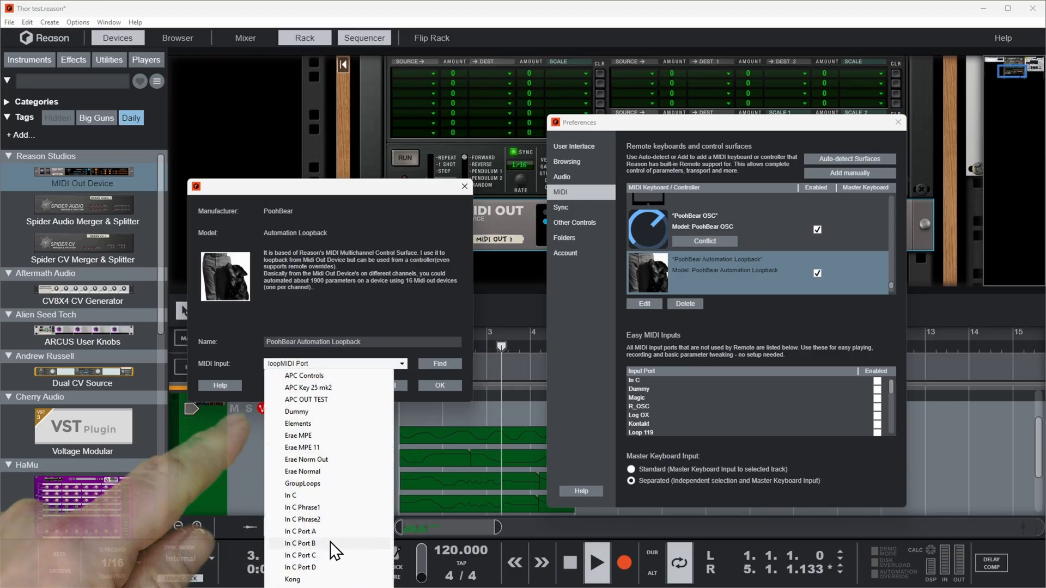
pyautogui.click(300, 587)
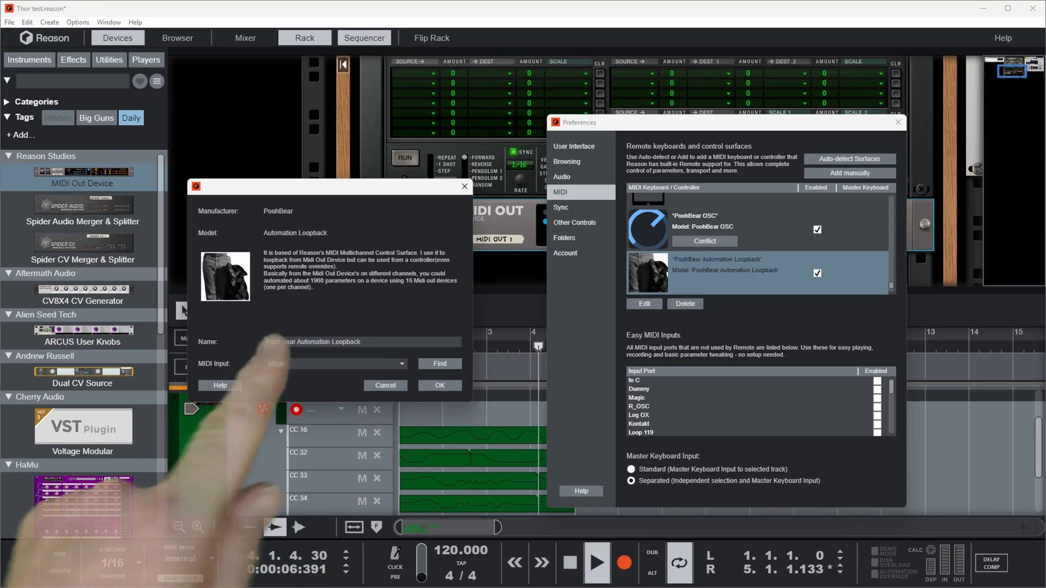
pyautogui.click(446, 385)
pyautogui.click(495, 217)
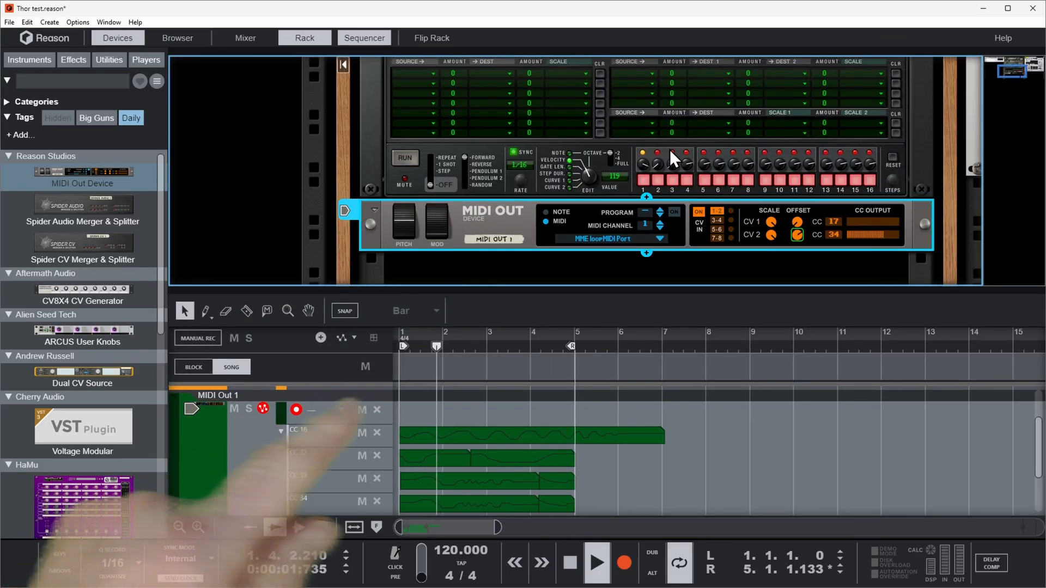
# Set the MIDI Out 1 device's output port to MME Magic and enlarge the rack over the sequencer area.
pyautogui.click(657, 239)
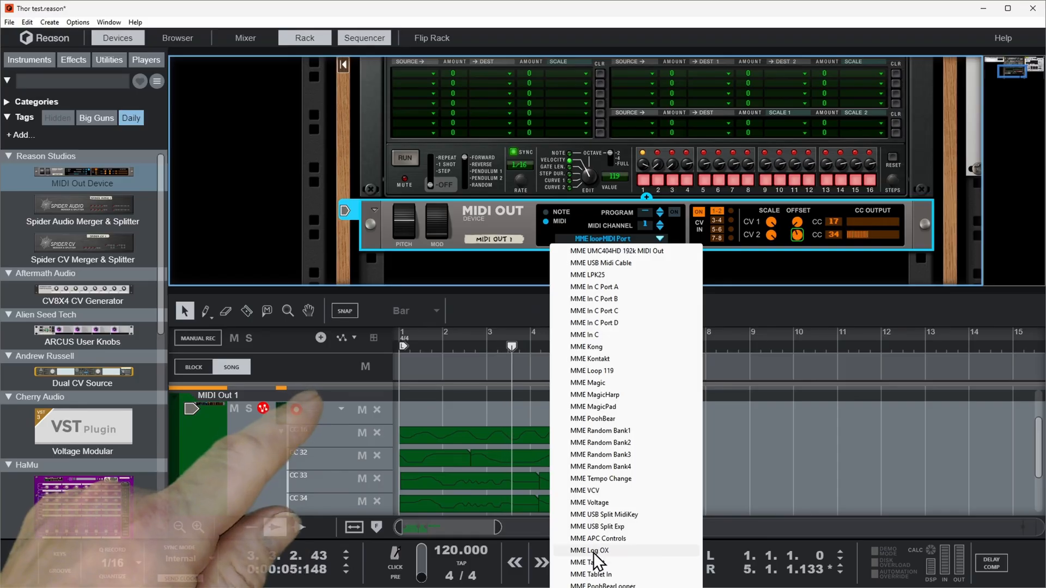
pyautogui.click(597, 383)
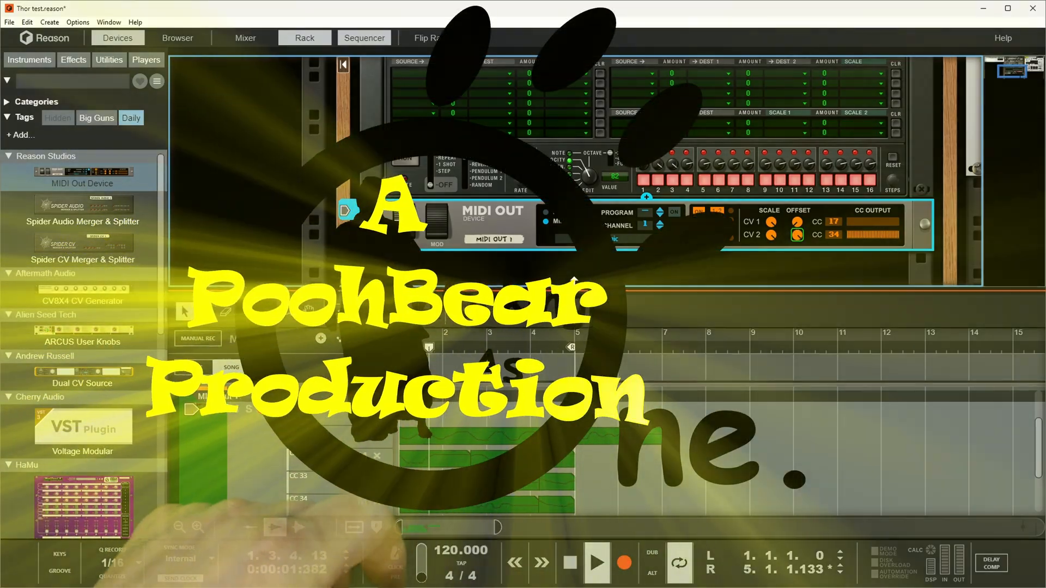
pyautogui.moveTo(573, 285); pyautogui.dragTo(565, 582)
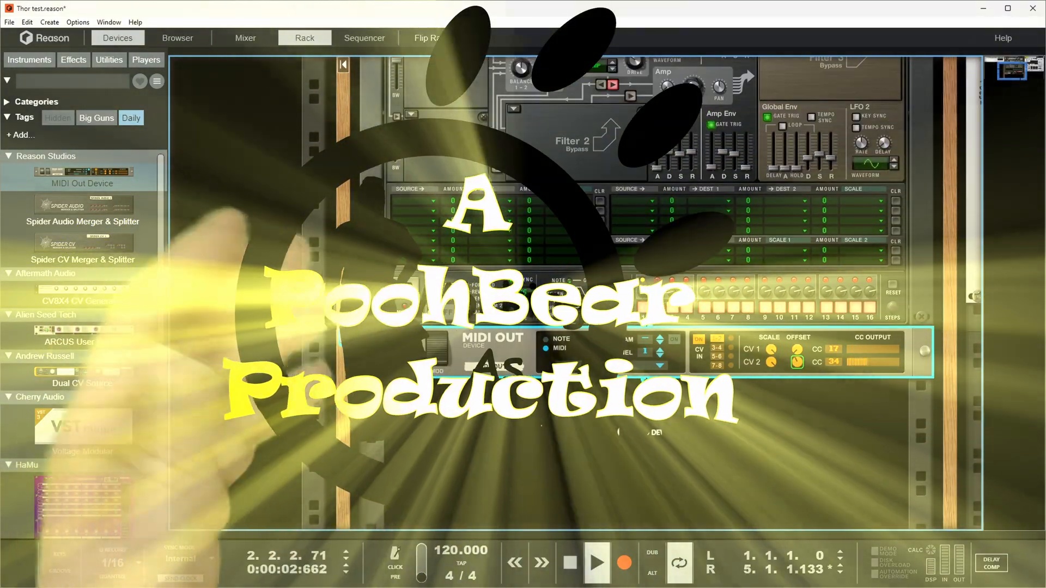